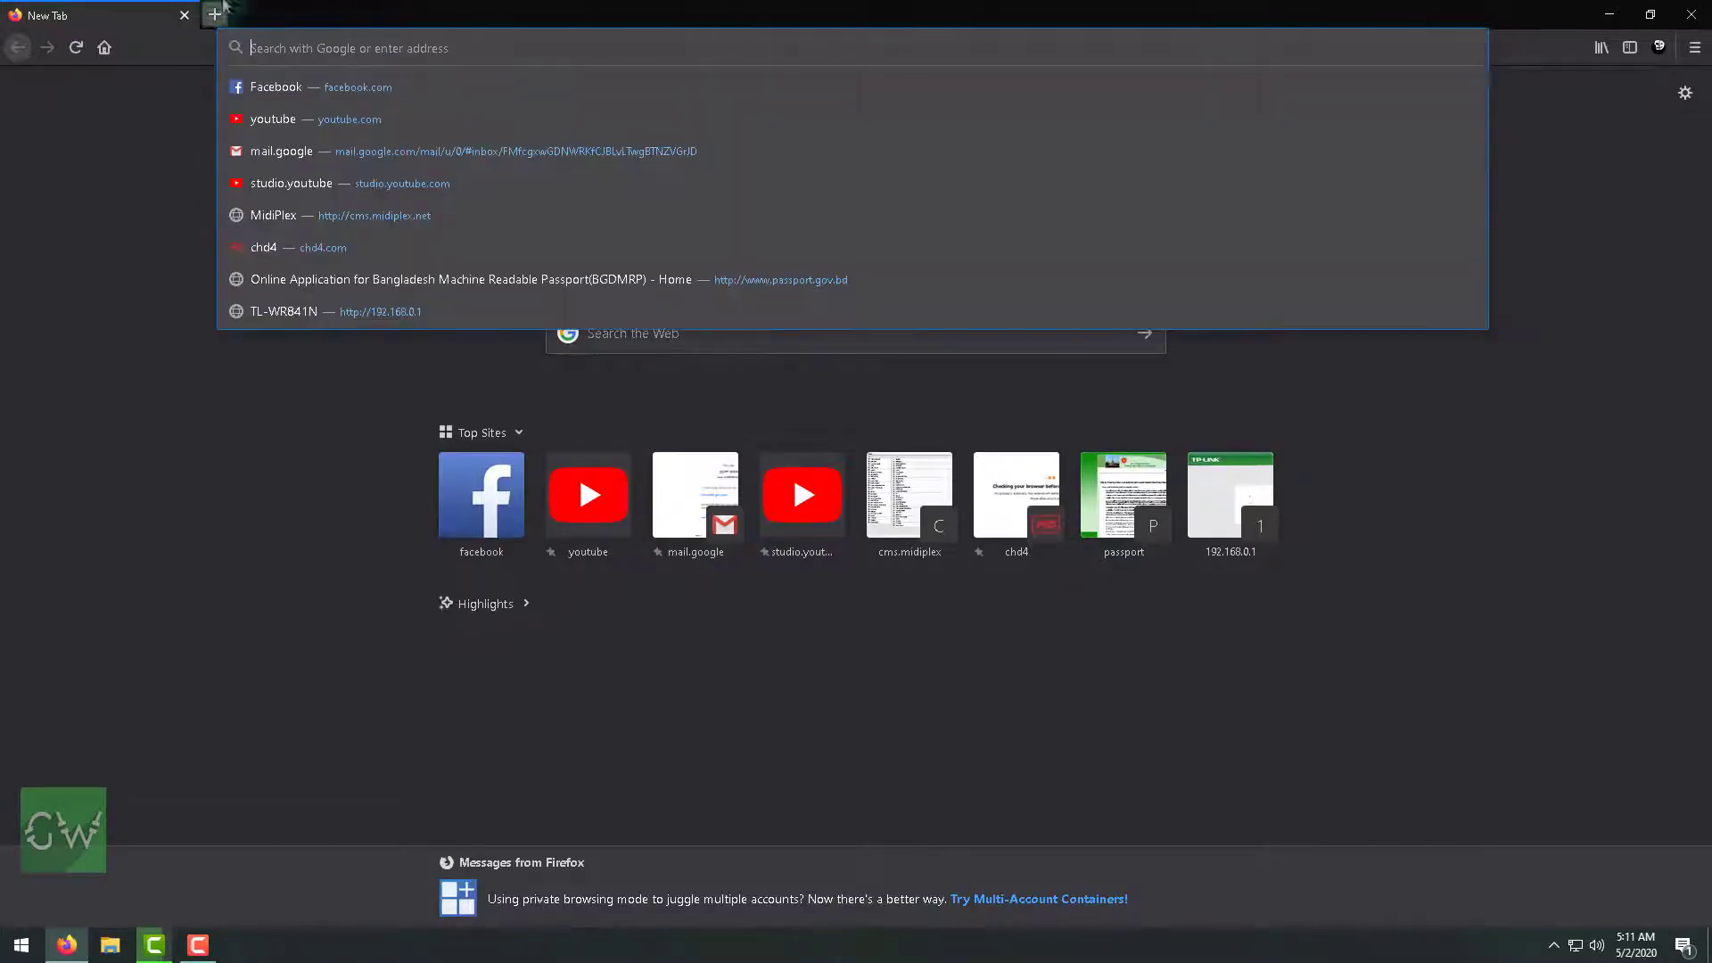
# - Replace the original tab with a fresh new tab and open the Firefox Options page
pyautogui.click(216, 14)
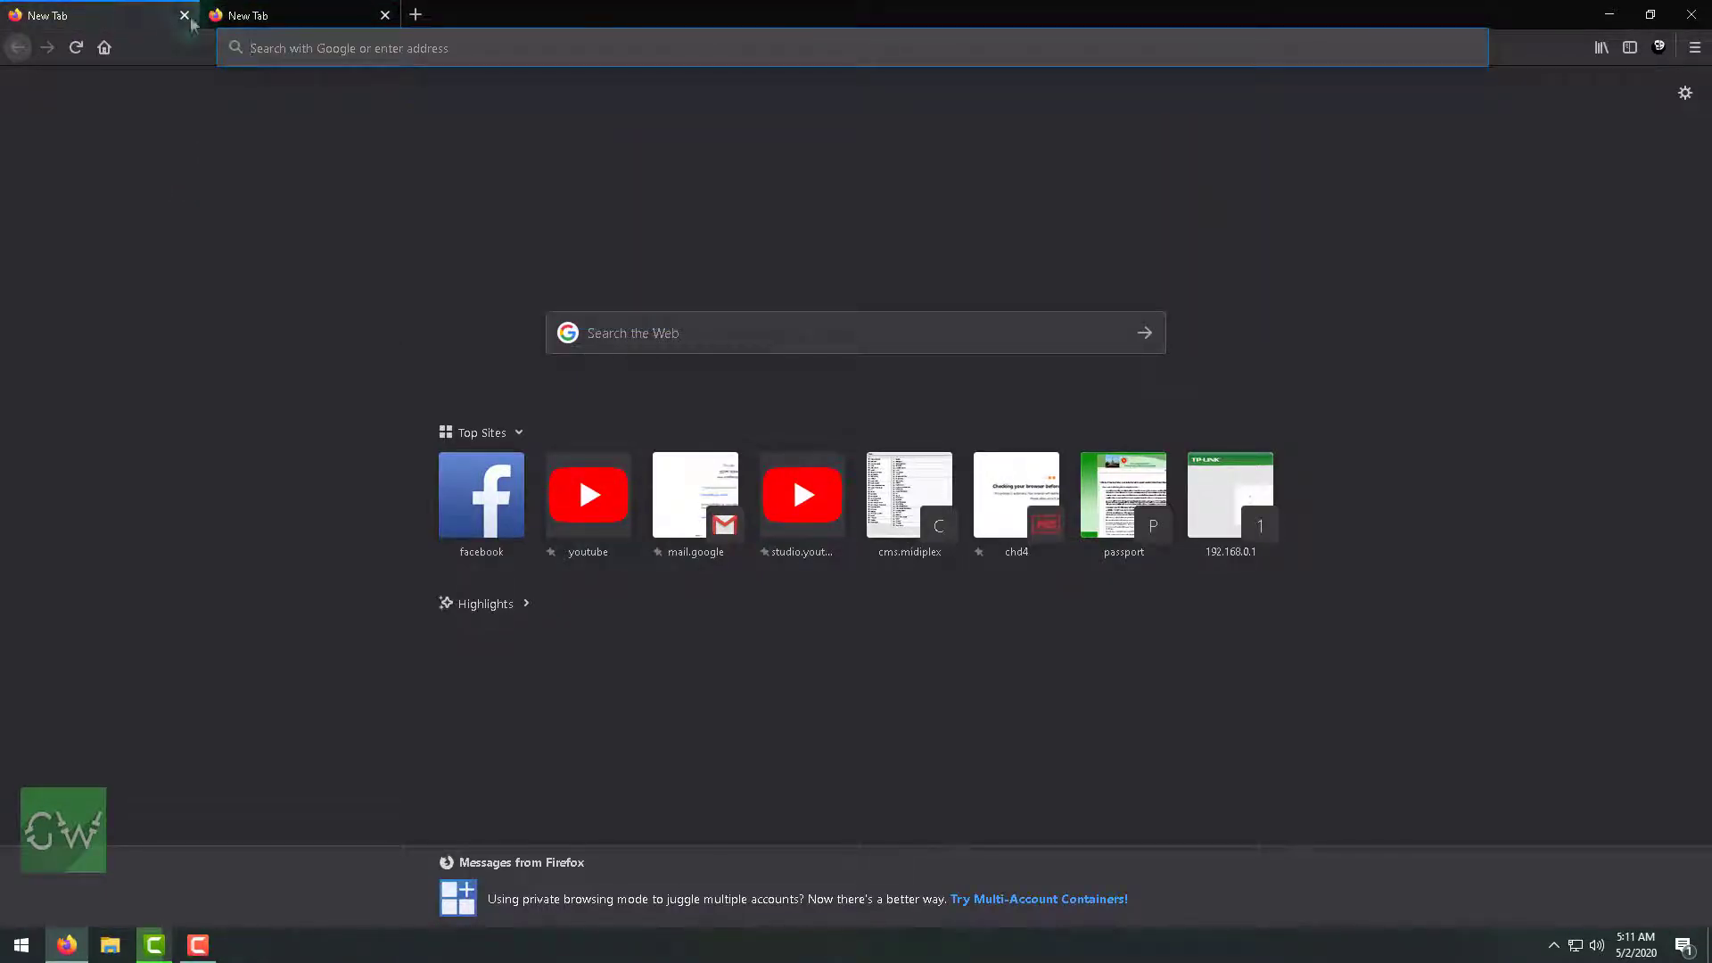
pyautogui.click(185, 15)
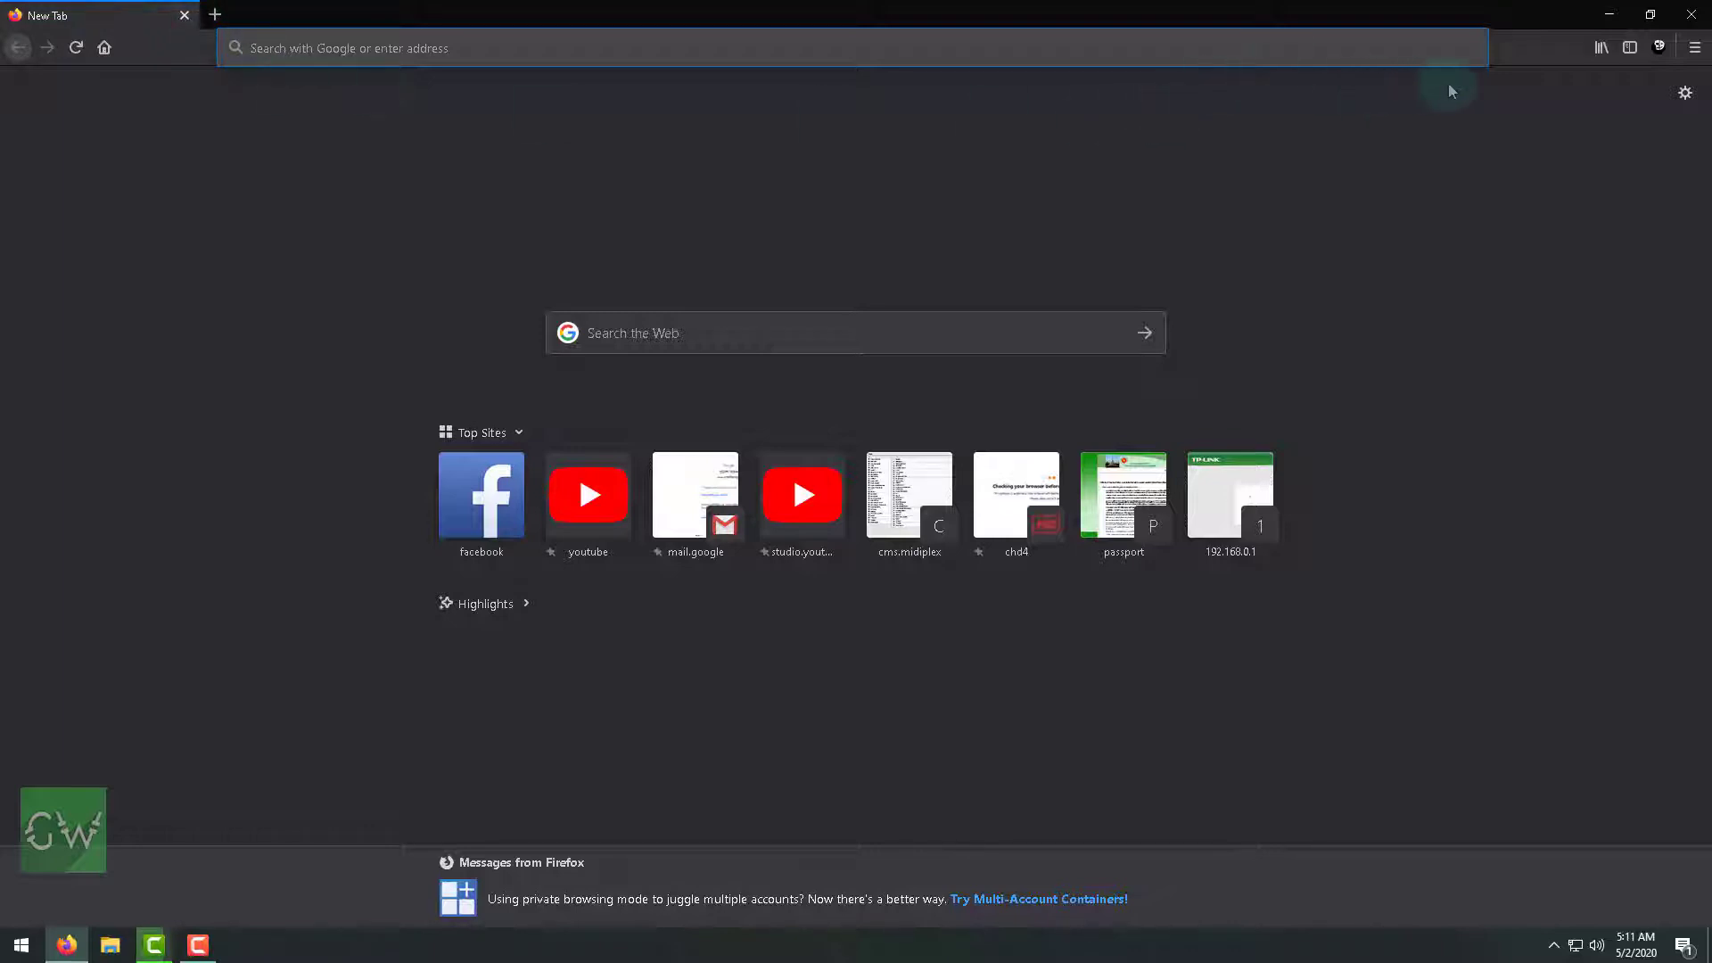
pyautogui.click(1695, 47)
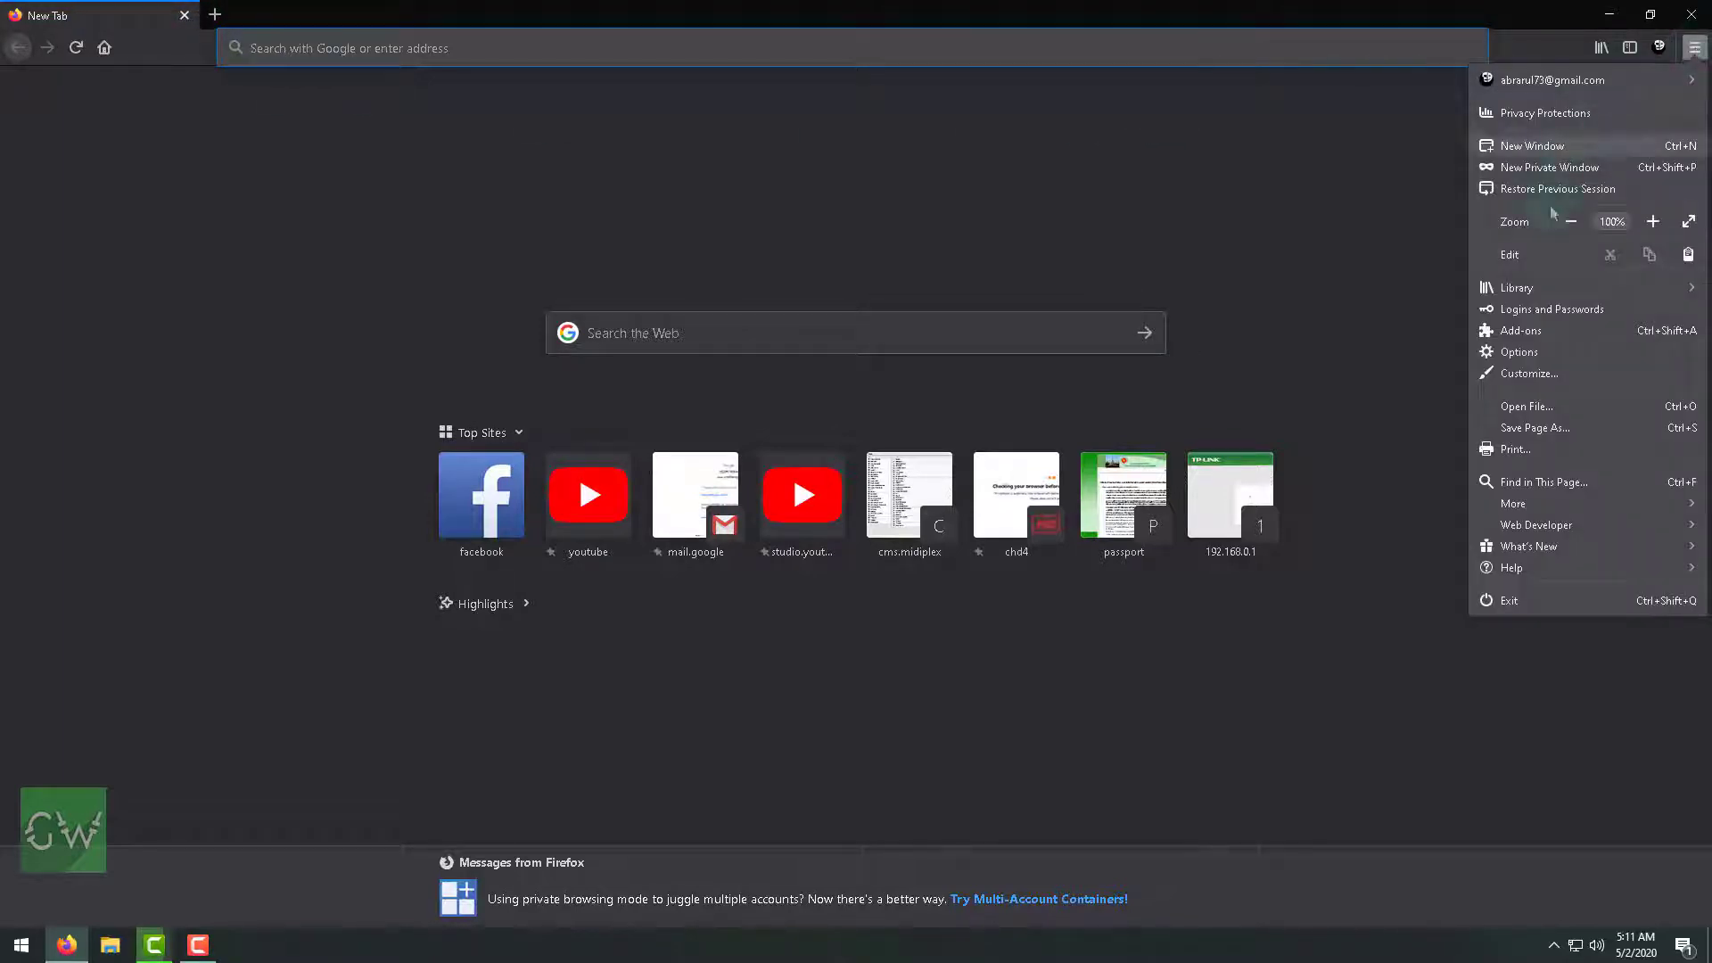
pyautogui.click(1517, 374)
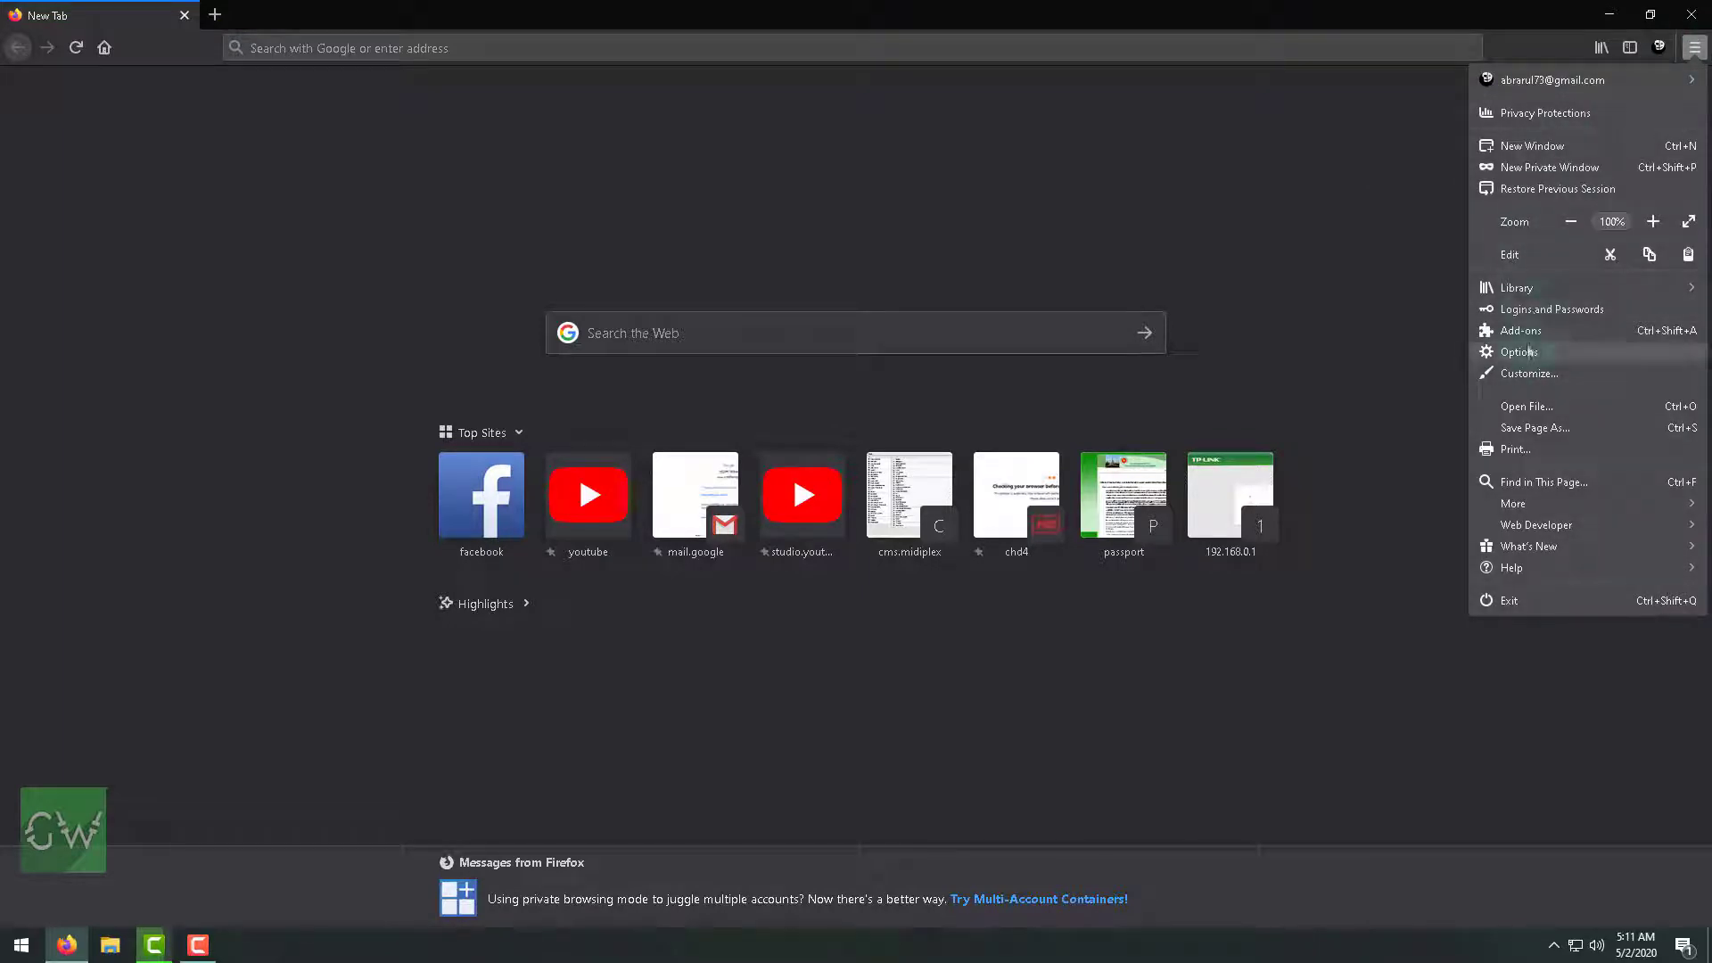
pyautogui.click(1527, 352)
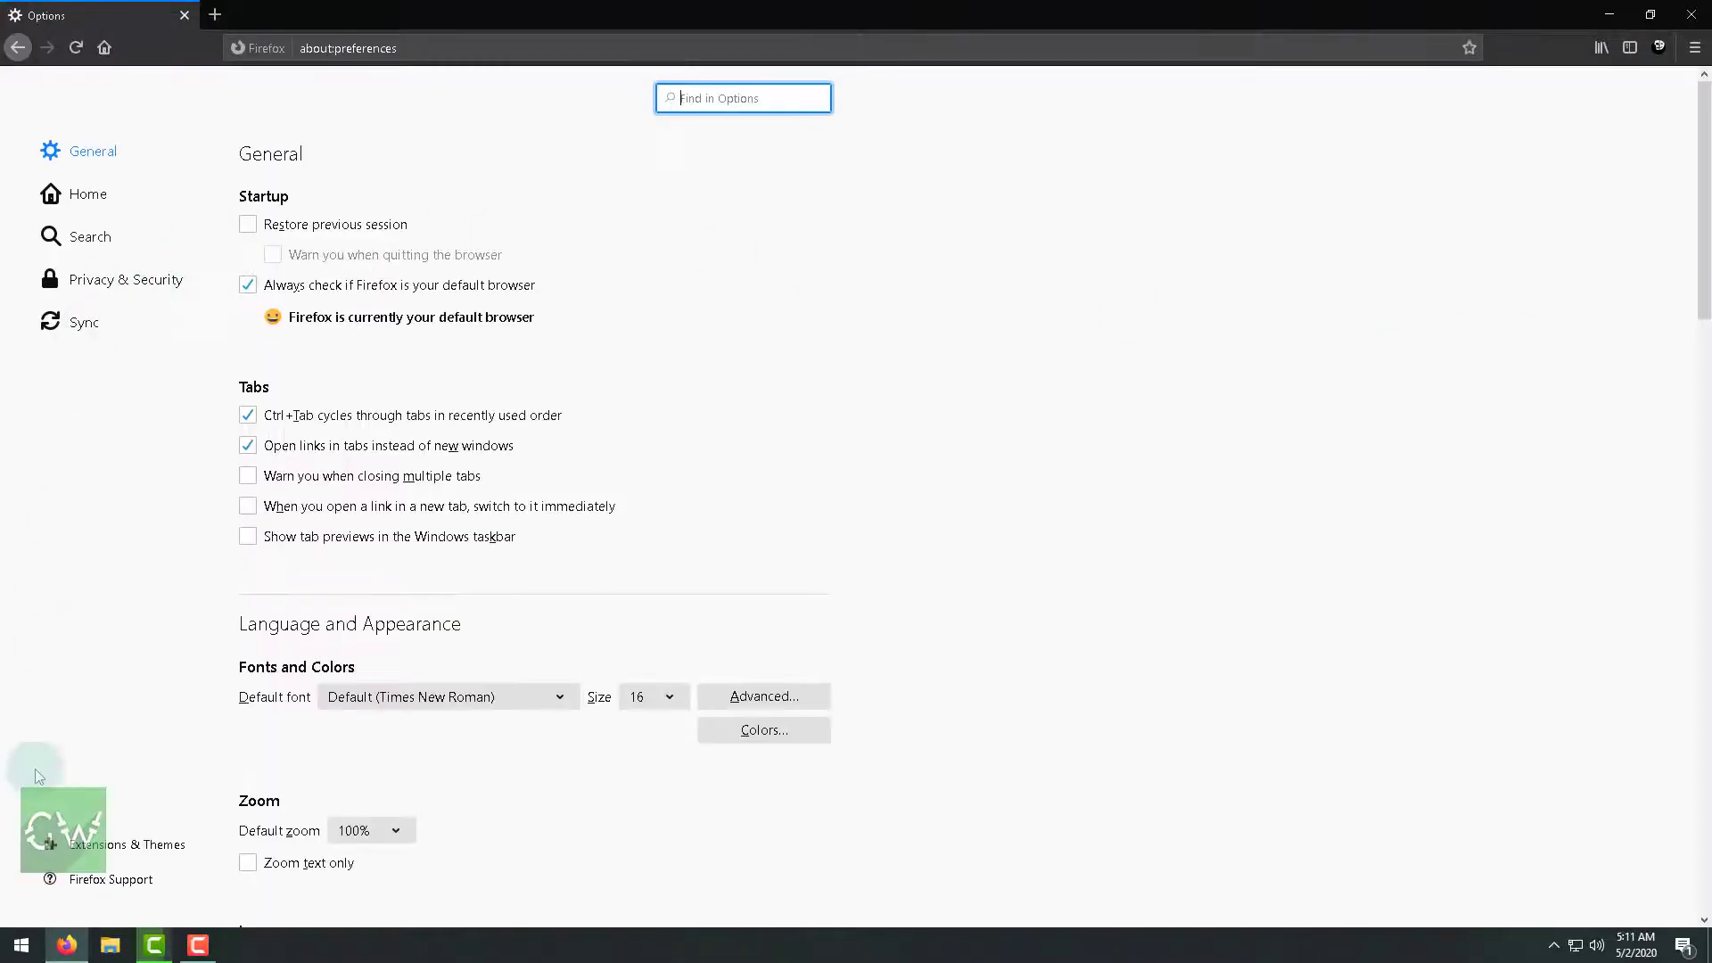
# - Enable the Default theme in place of Dark in the Add-ons Manager's Themes list
pyautogui.click(107, 845)
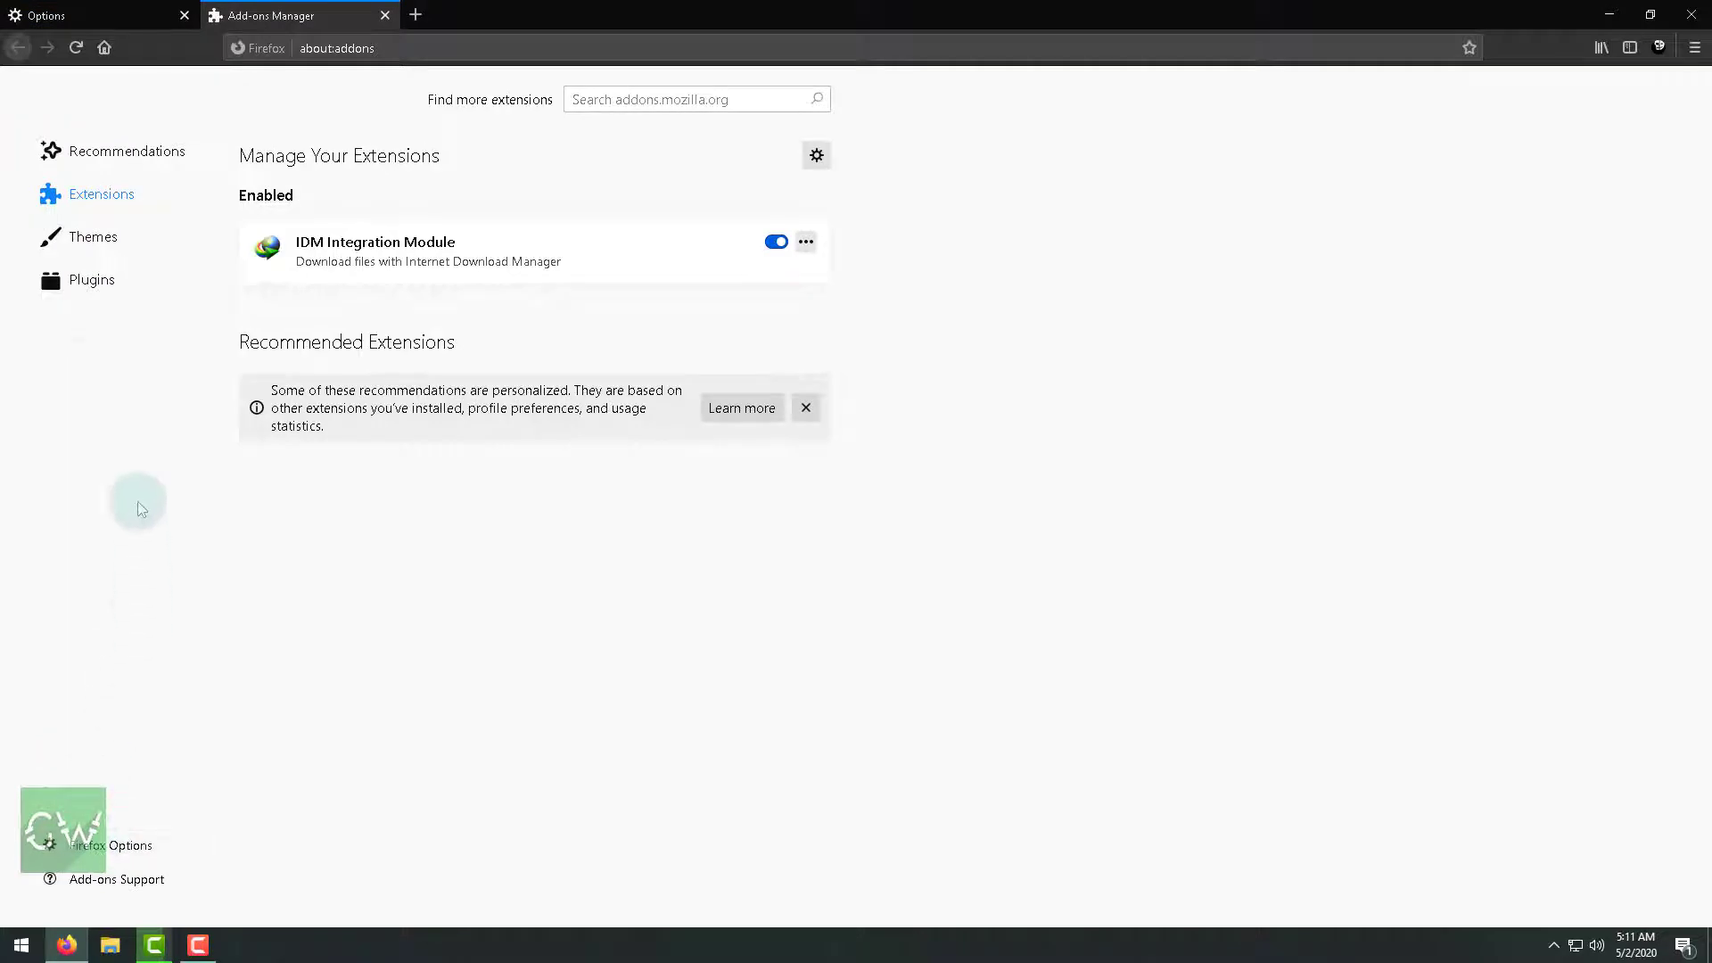
pyautogui.click(87, 242)
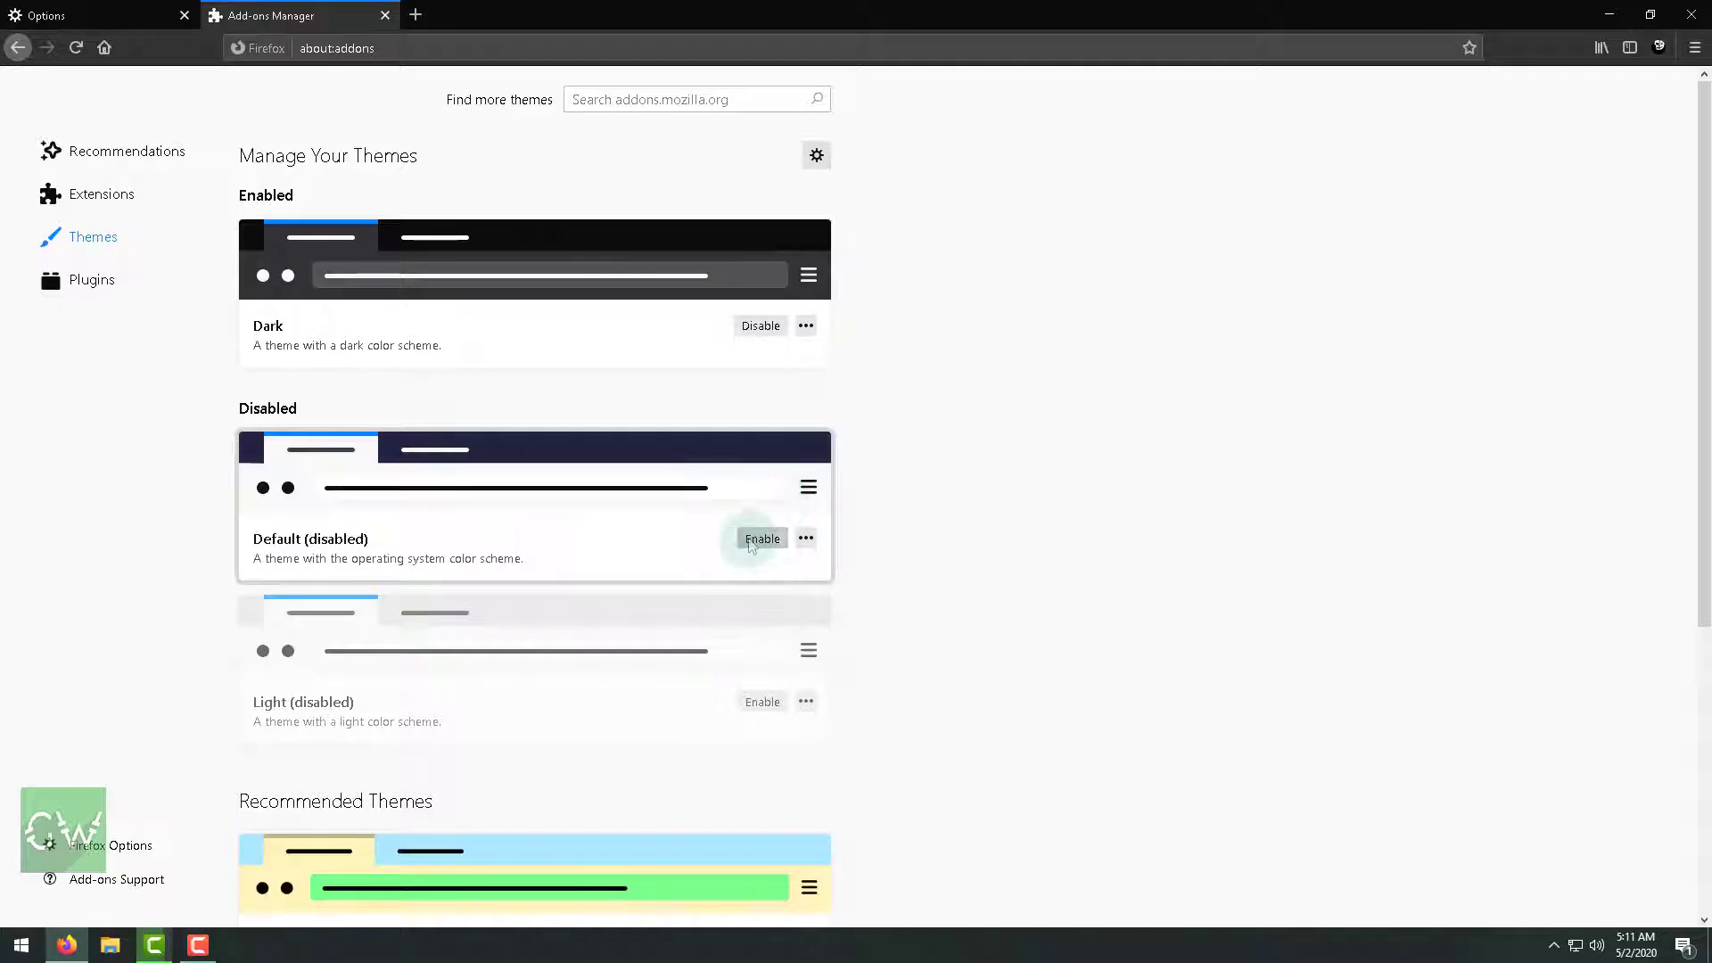
pyautogui.click(750, 541)
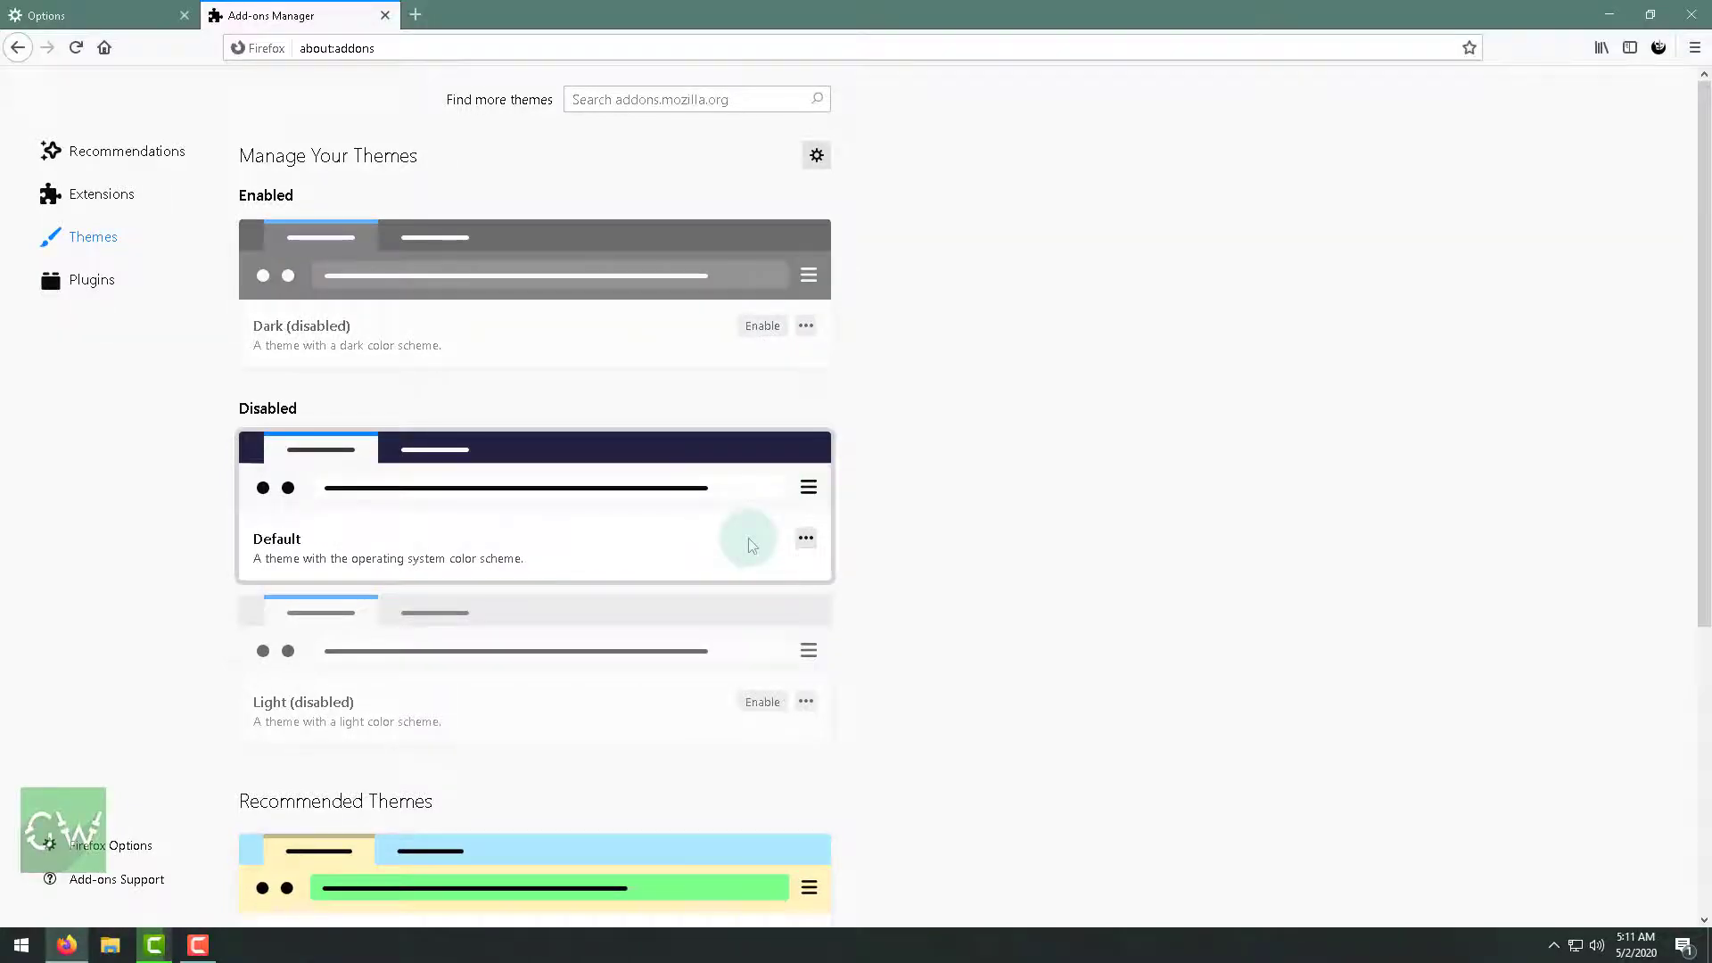
pyautogui.scroll(-5, 749, 544)
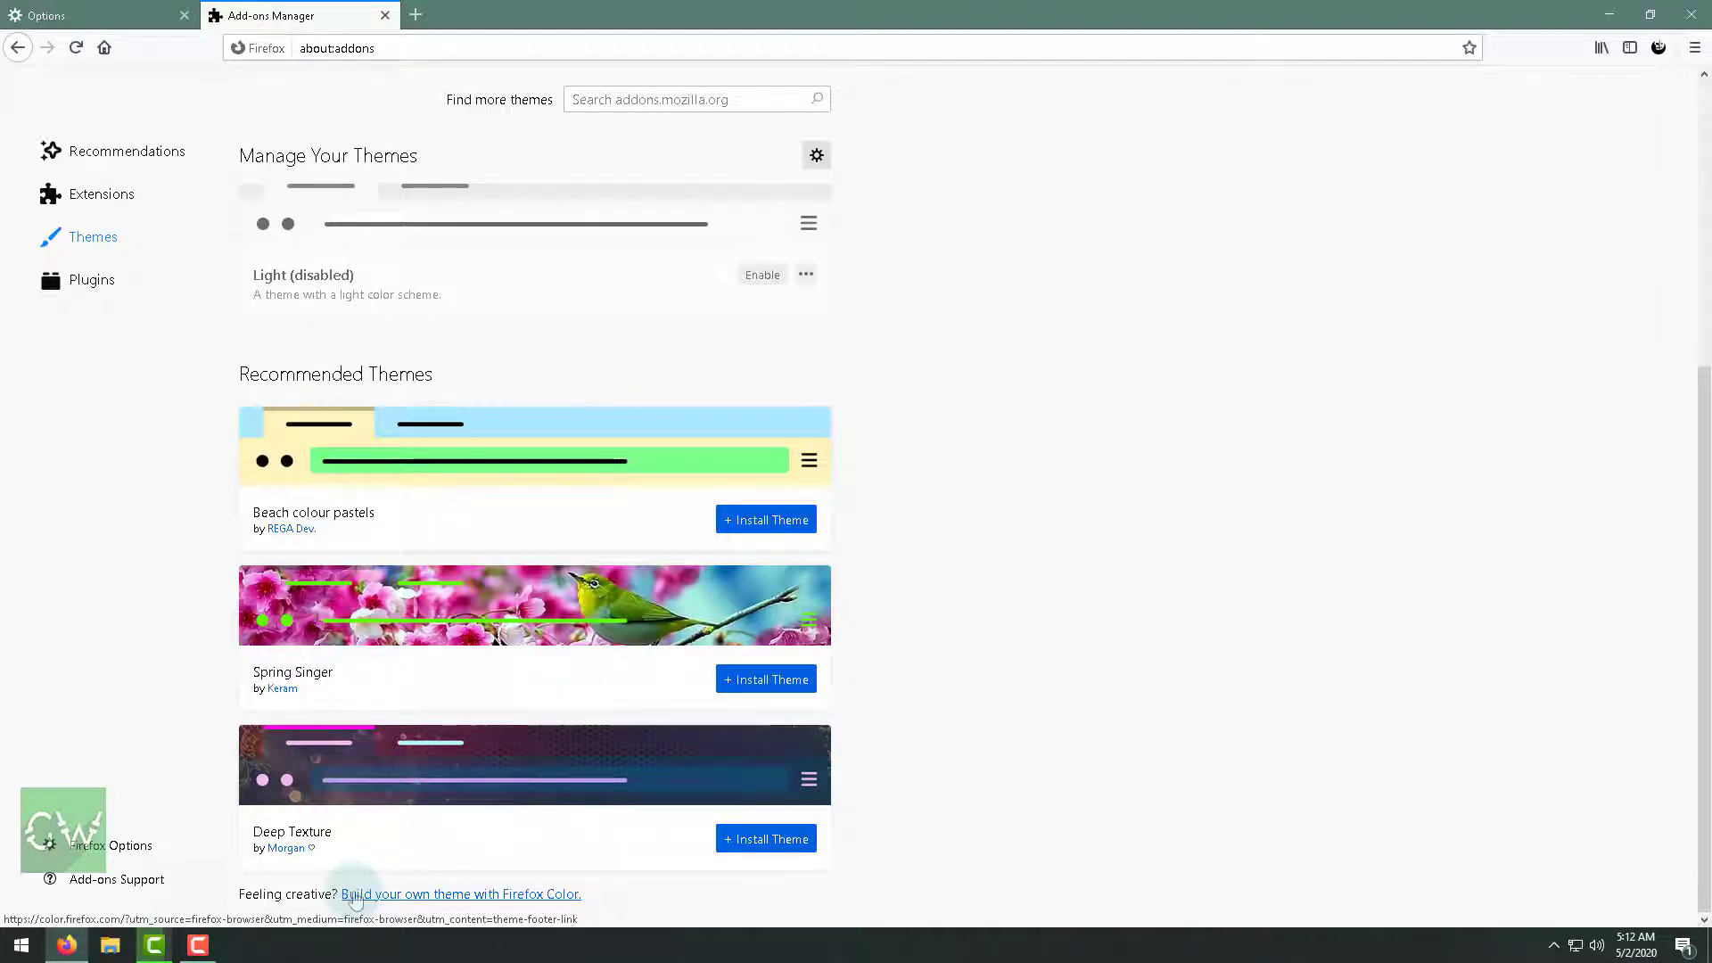
# - Open Firefox Color and apply the middle second-row preset from the third preset page
pyautogui.click(355, 895)
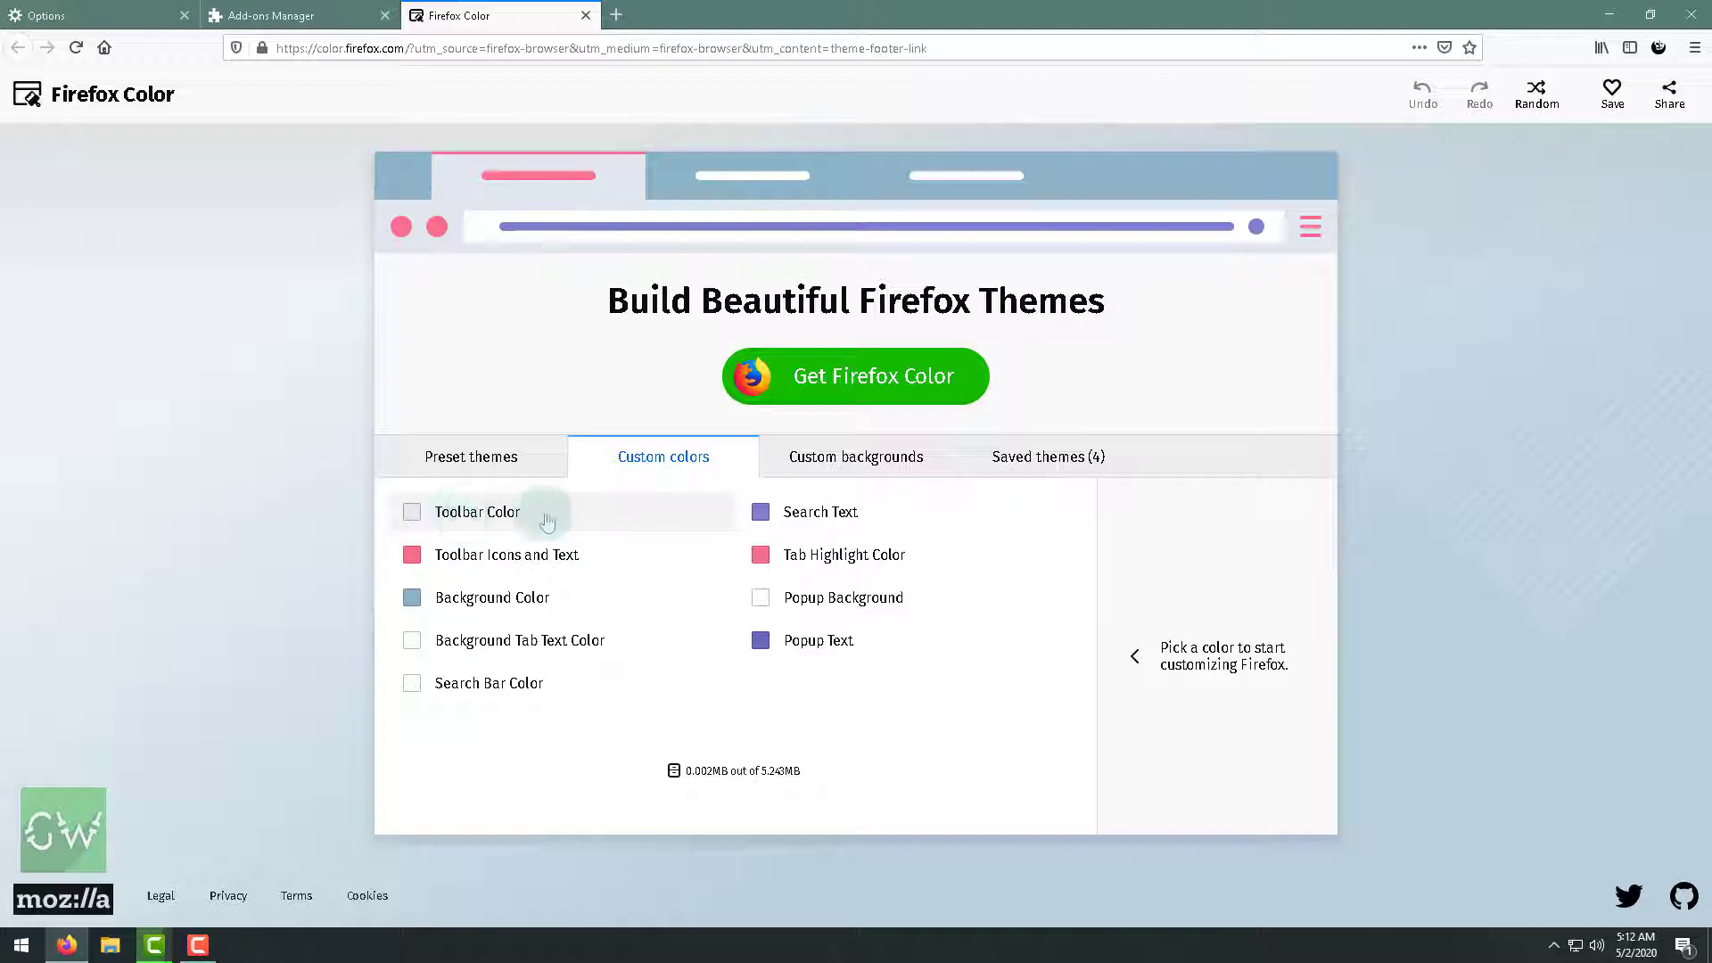
pyautogui.click(500, 456)
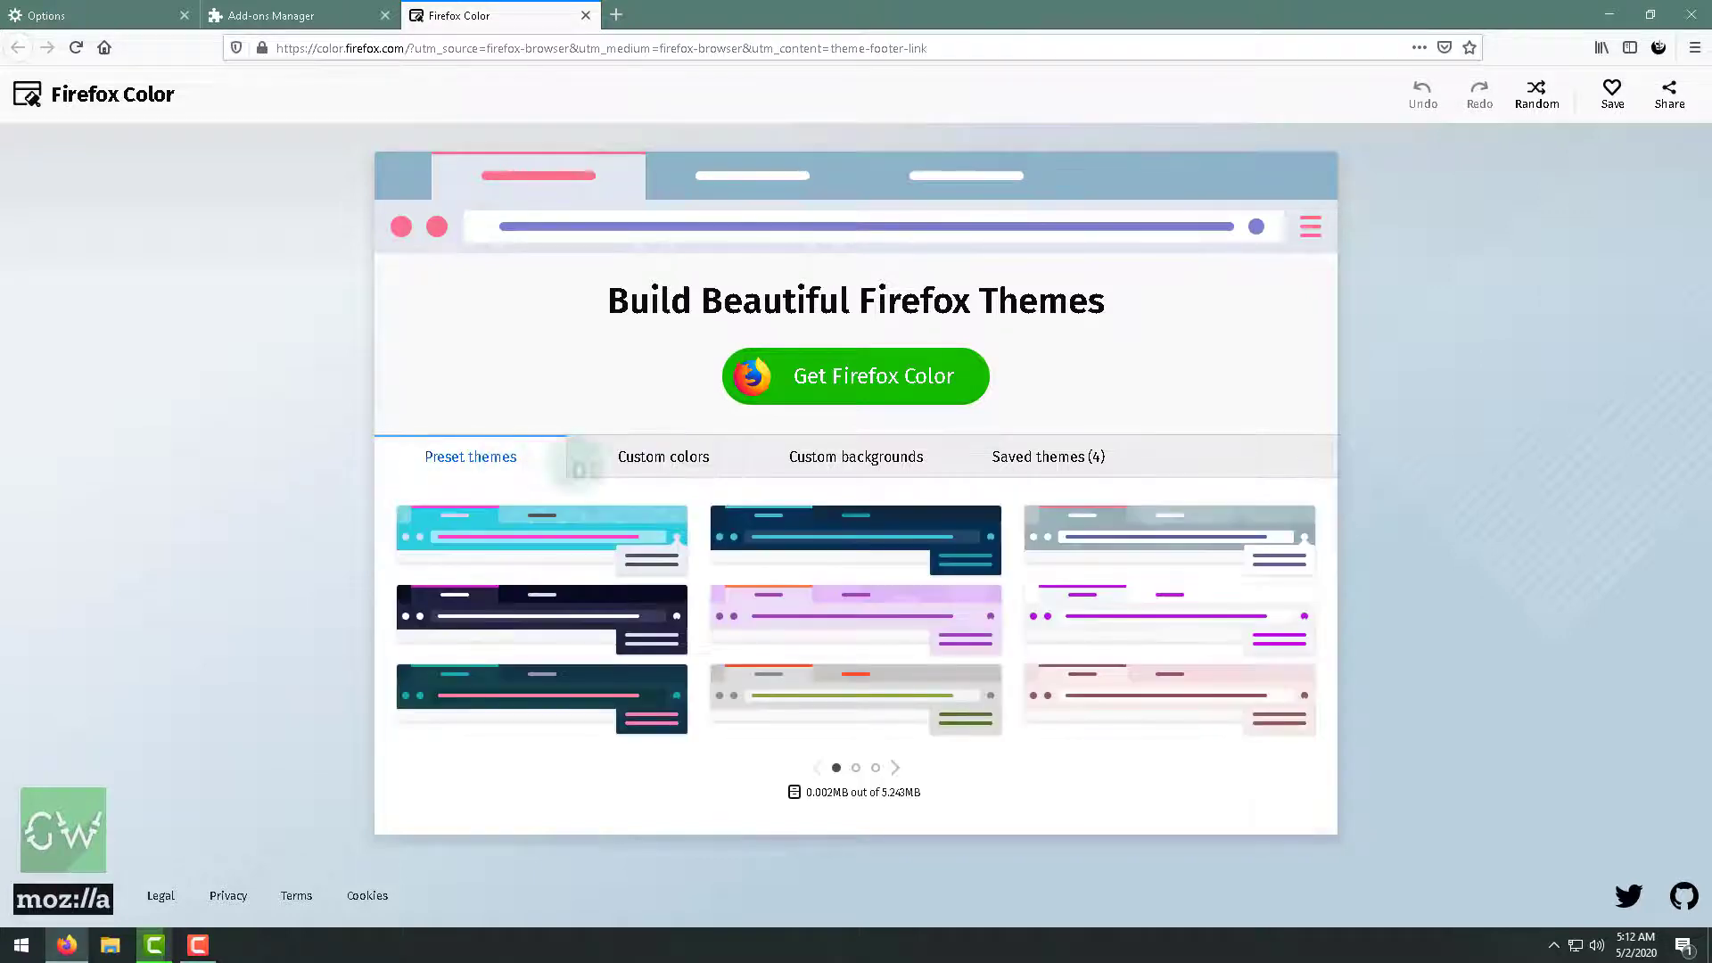
pyautogui.click(894, 769)
pyautogui.click(895, 769)
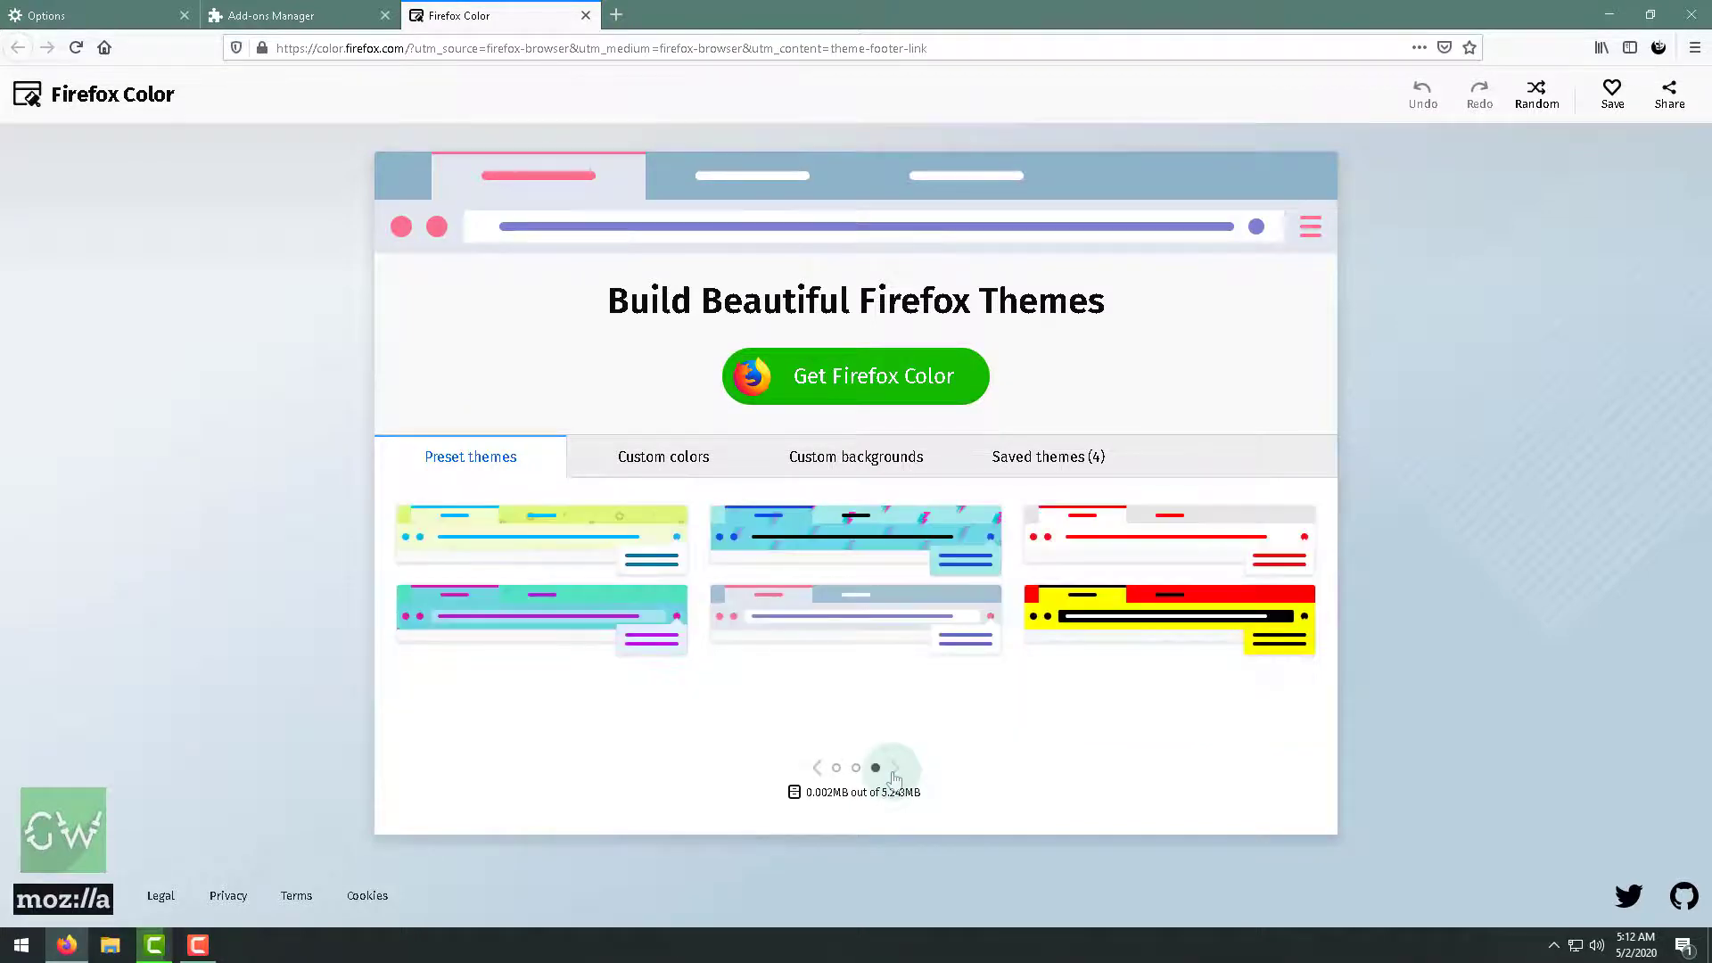
pyautogui.click(816, 643)
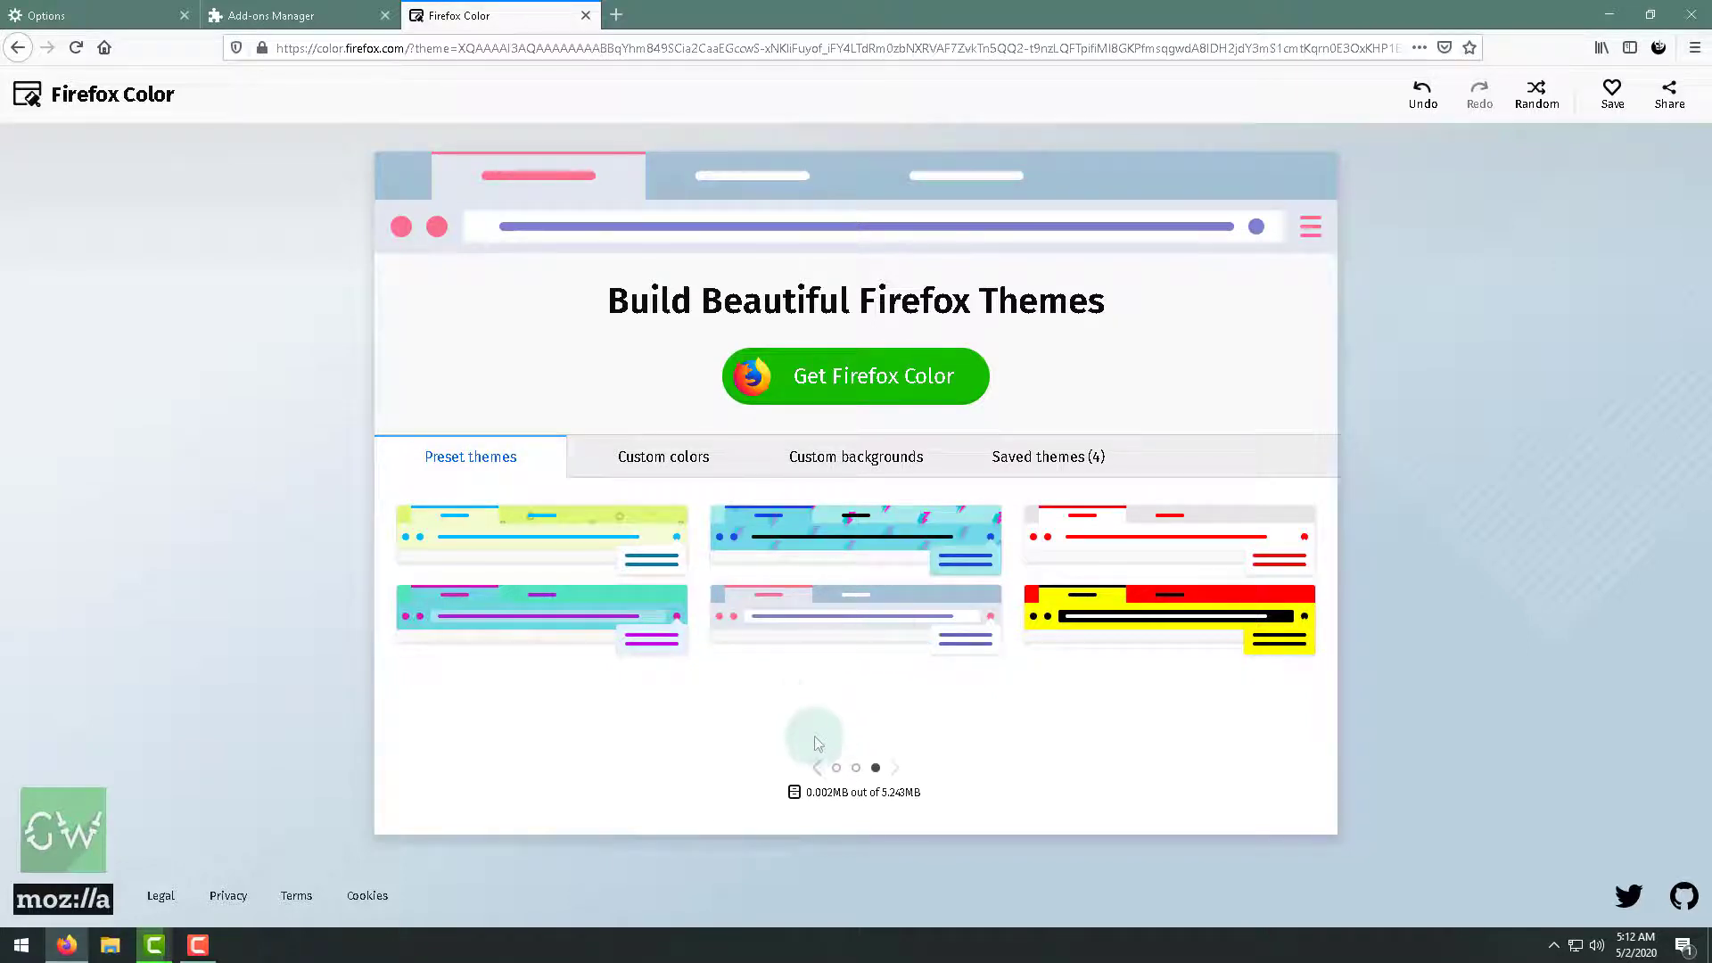
pyautogui.click(657, 470)
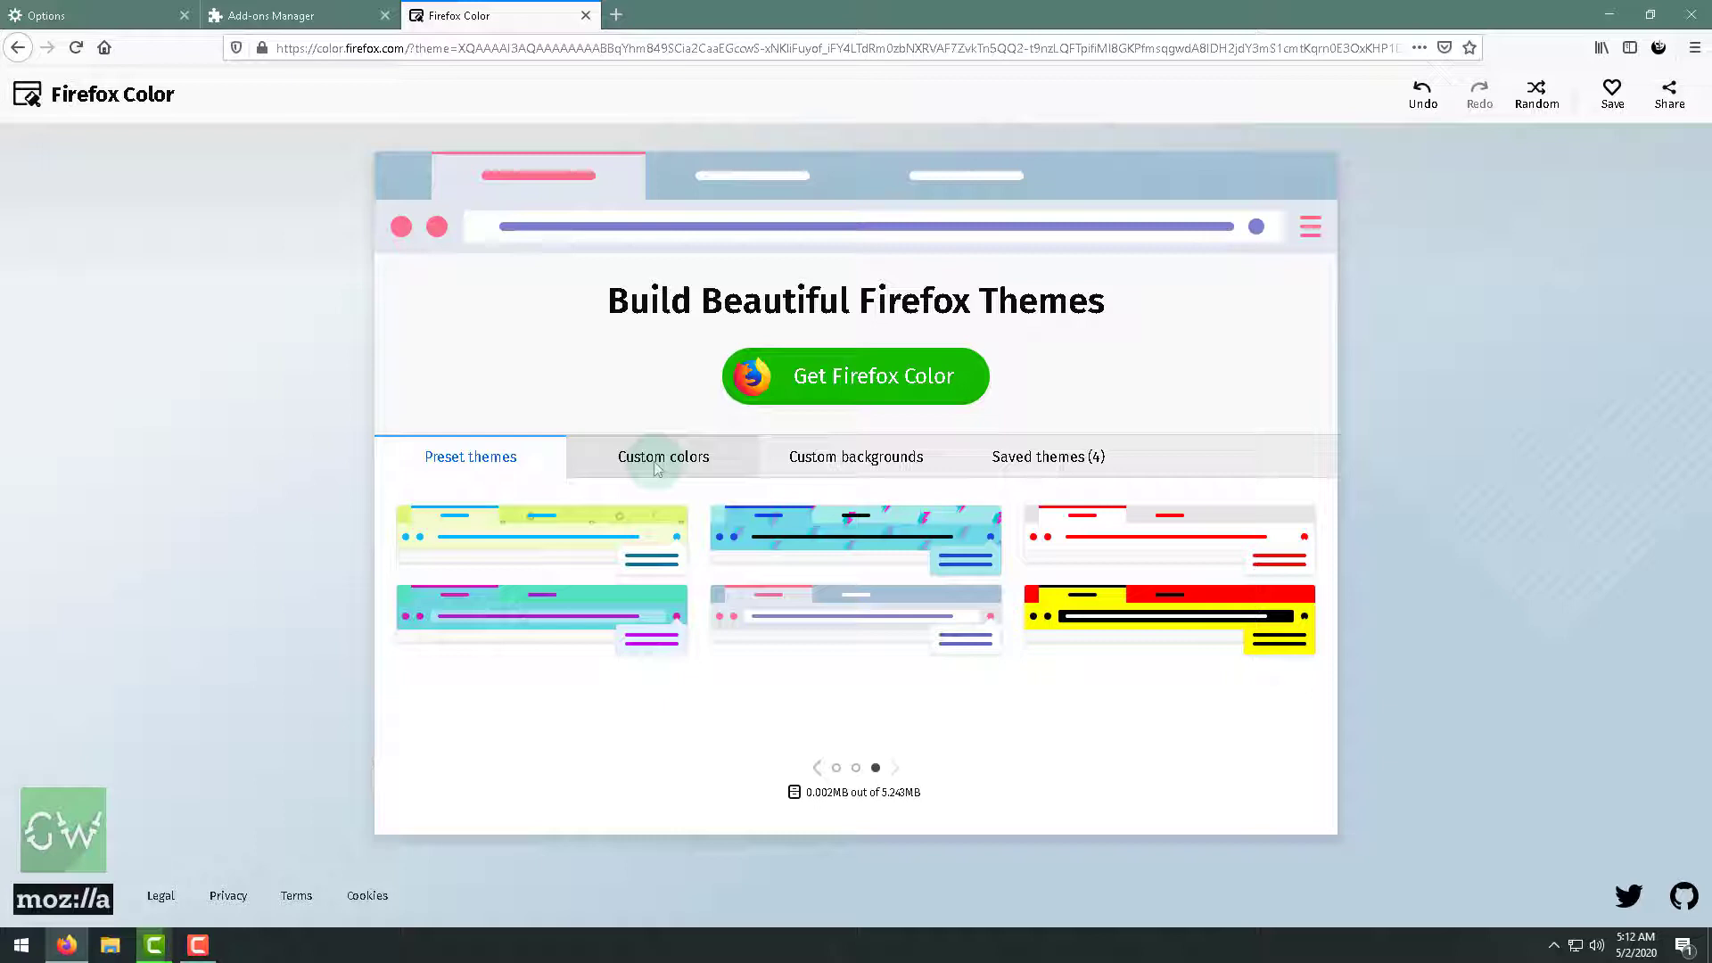
# - Review the custom colour settings and set the toolbar colour to greyish blue 9DB3BF
pyautogui.click(495, 517)
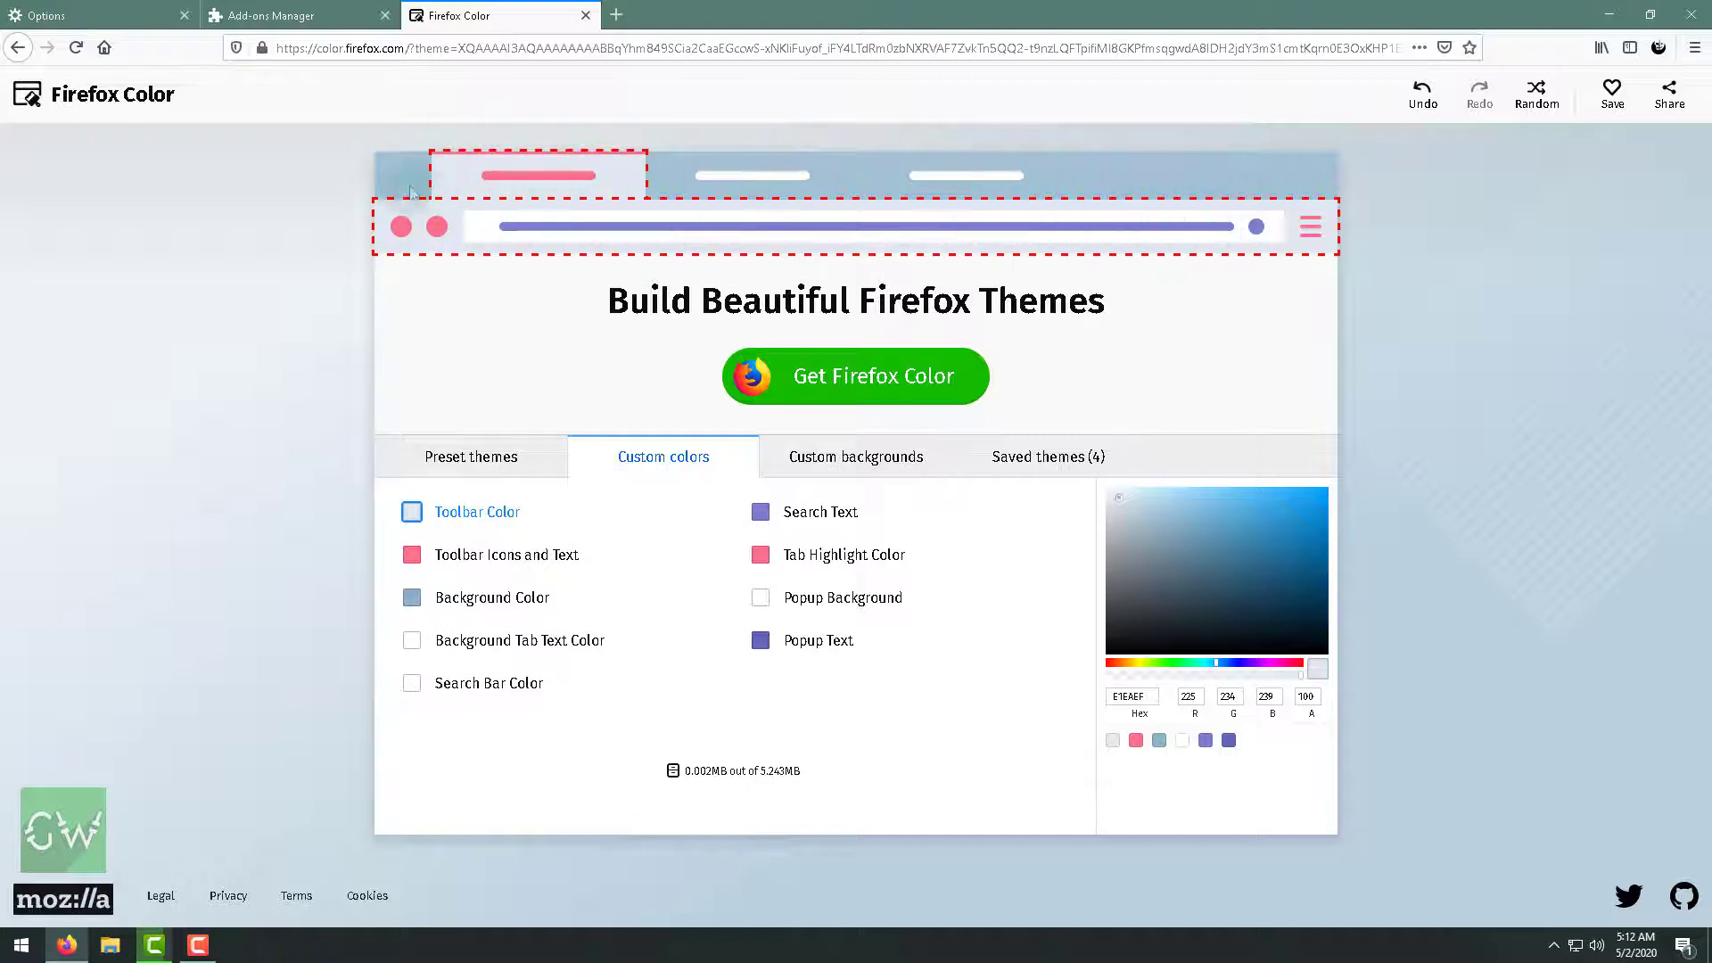
pyautogui.click(523, 562)
pyautogui.click(492, 599)
pyautogui.click(513, 640)
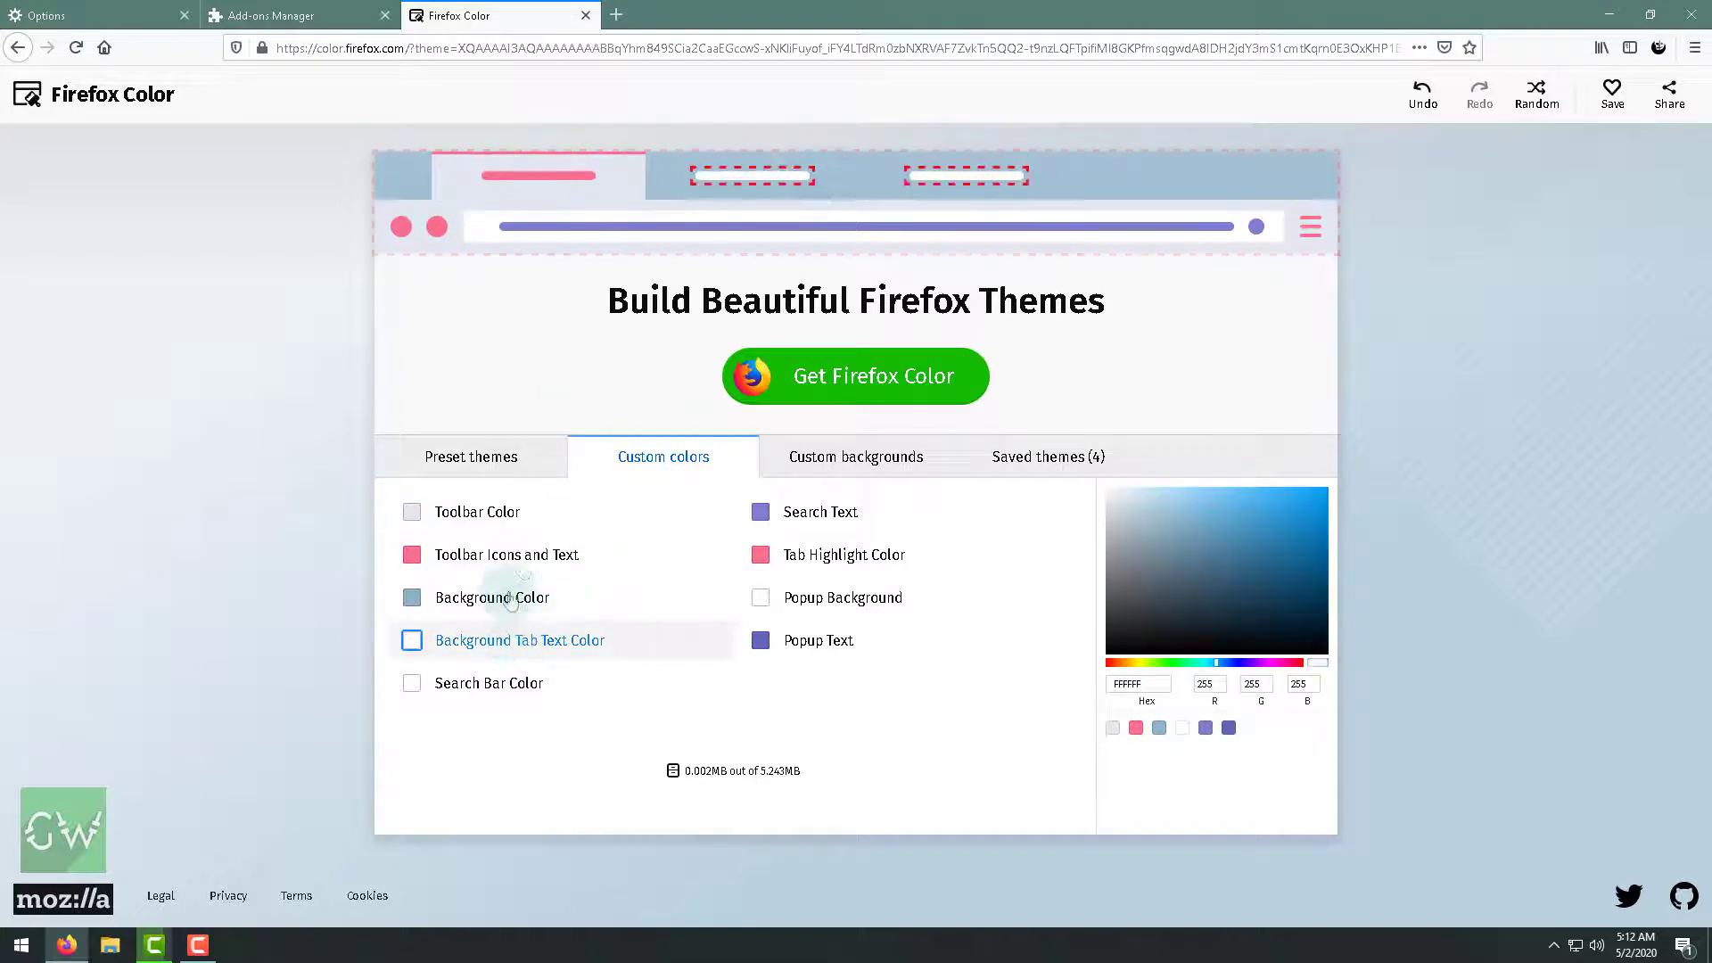
pyautogui.click(504, 530)
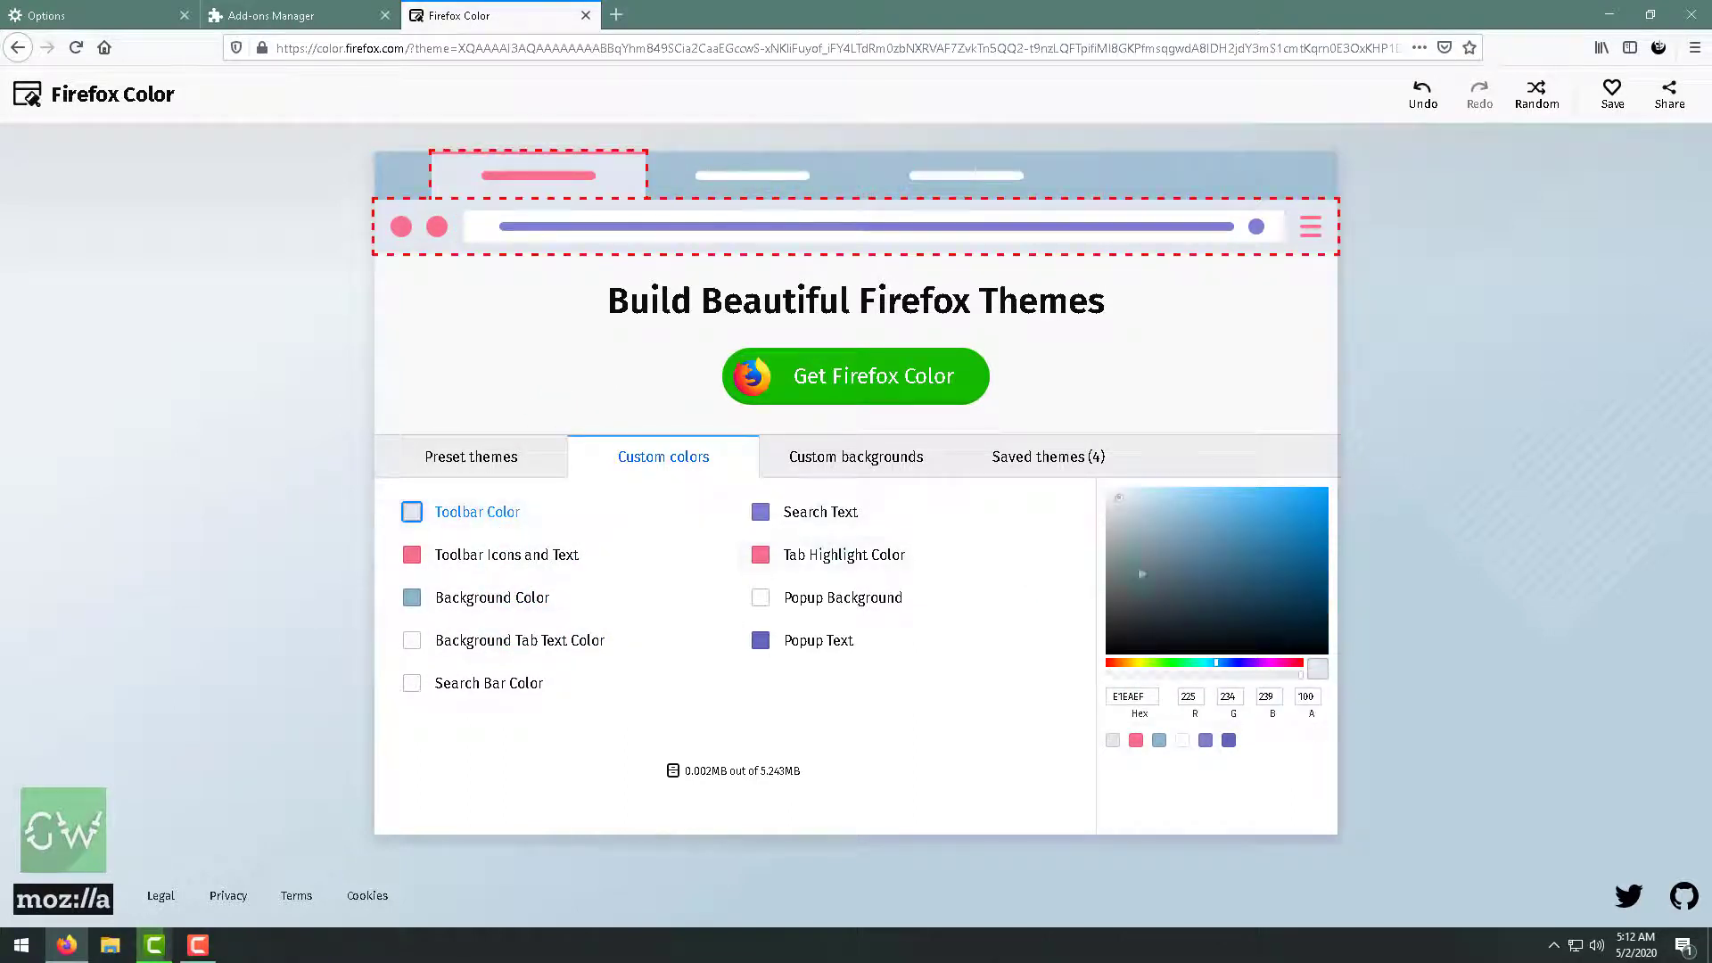
pyautogui.moveTo(1300, 514); pyautogui.dragTo(1208, 535)
# - Search for 'html color' in a new Firefox tab
pyautogui.click(616, 15)
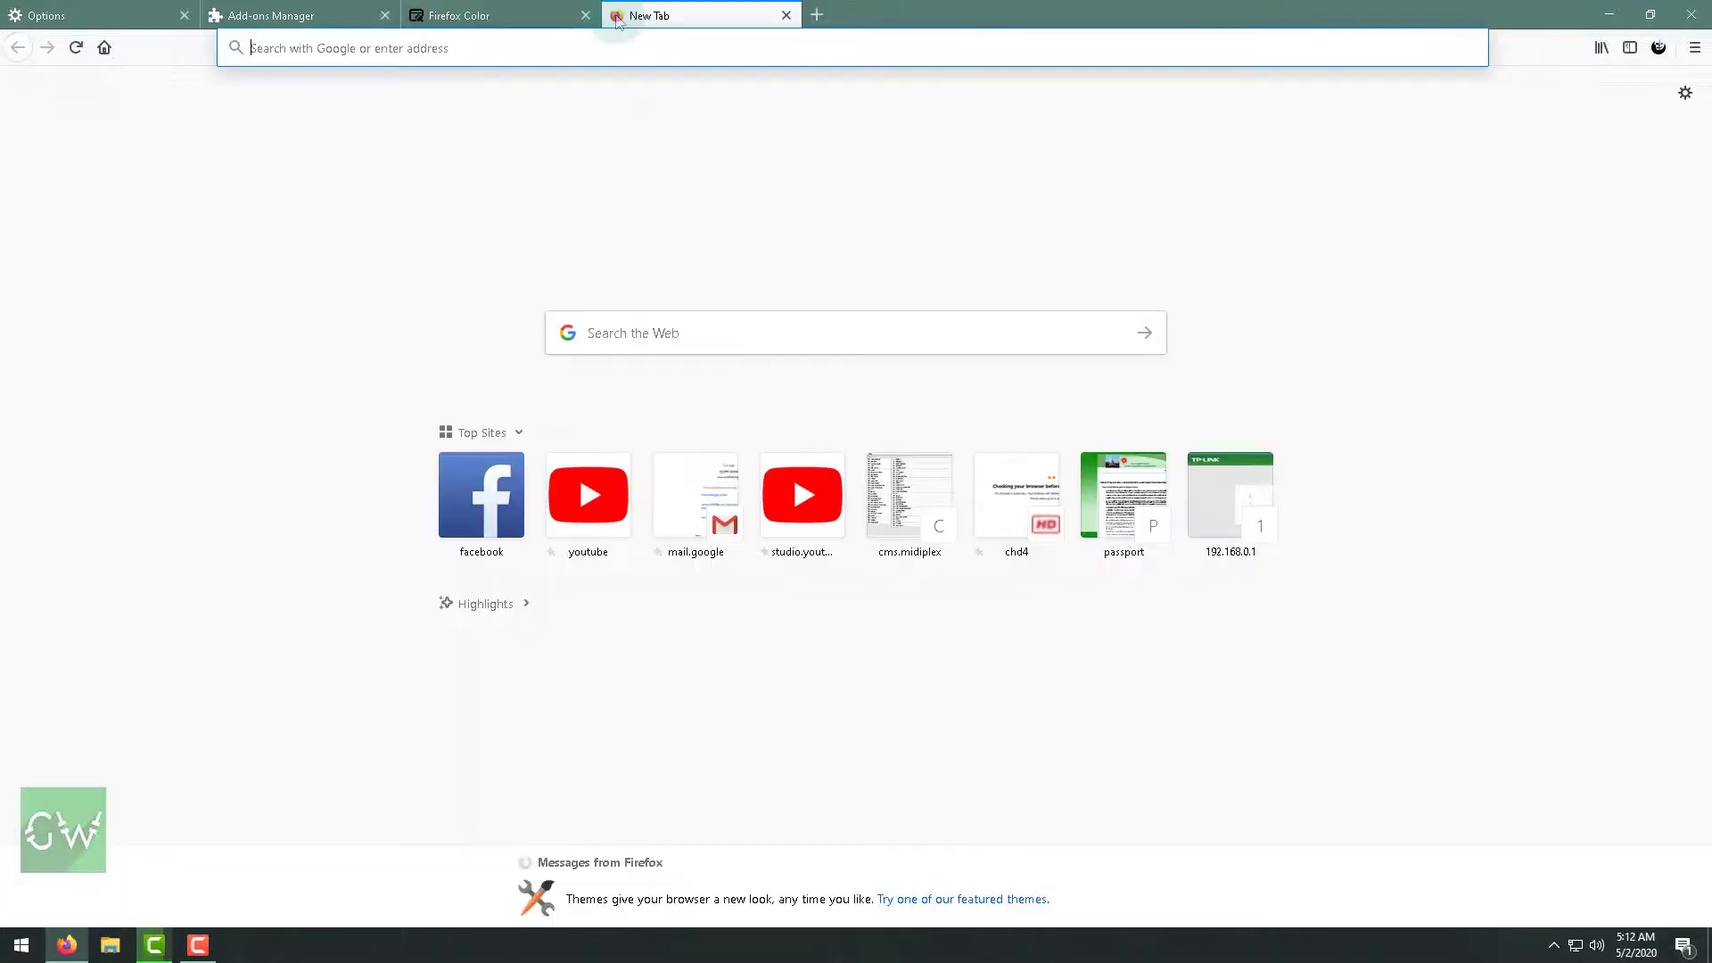
pyautogui.write('html')
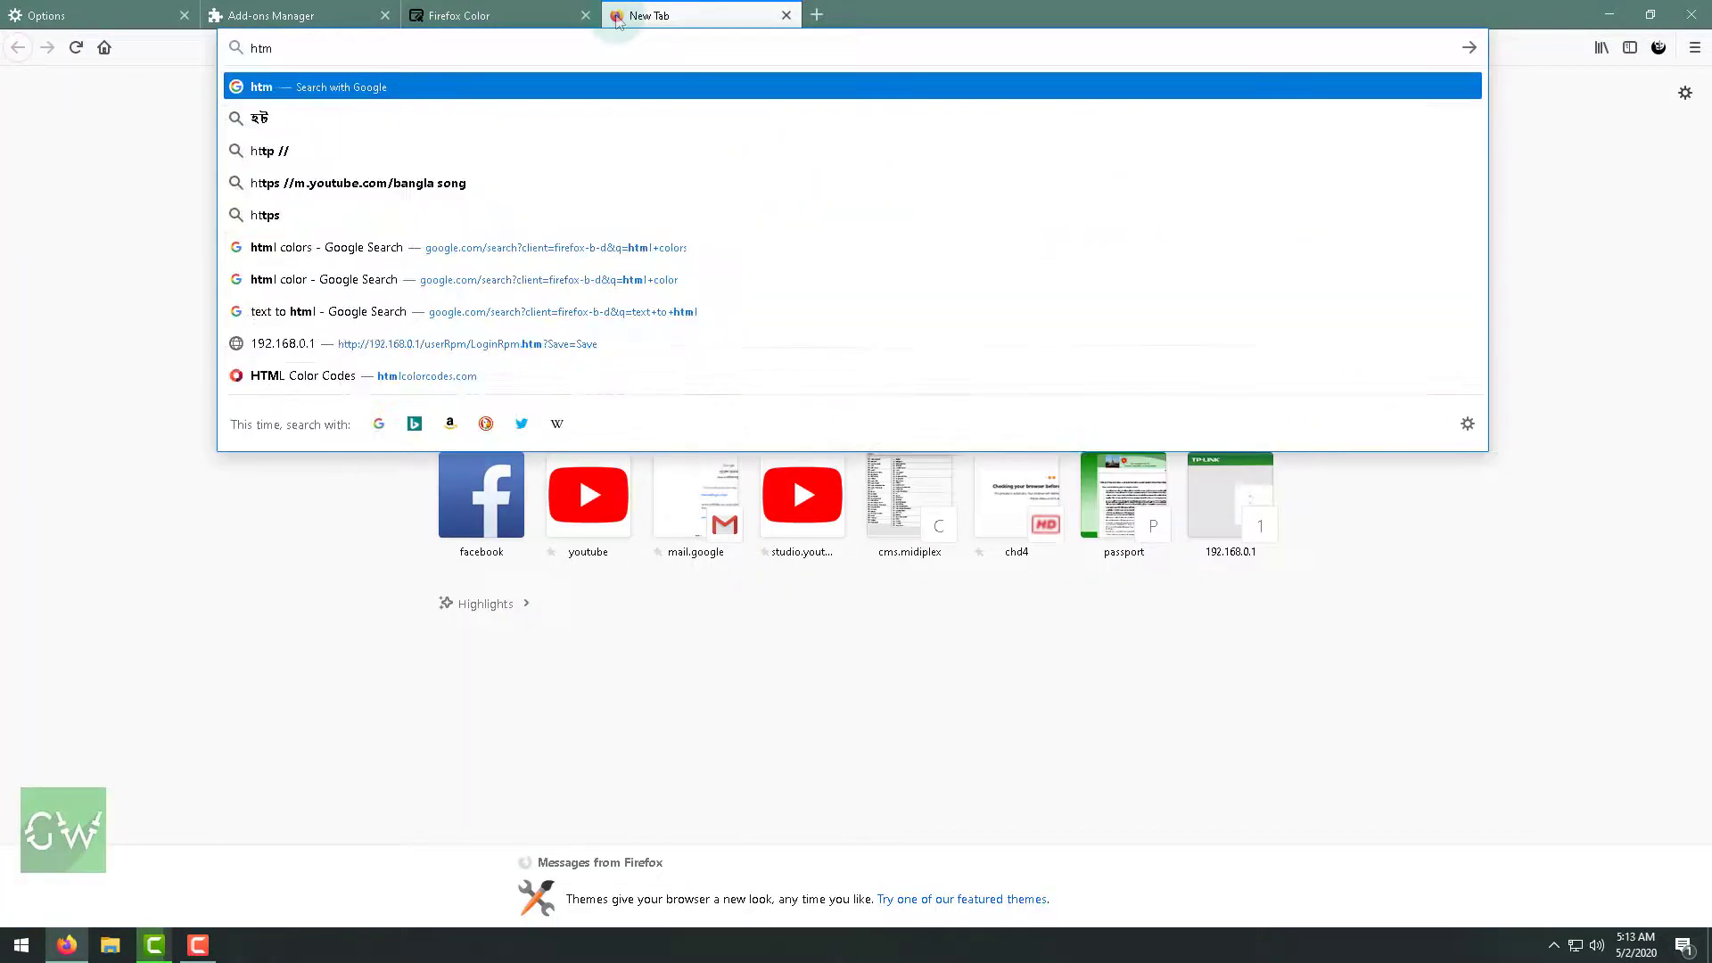
pyautogui.write(' c')
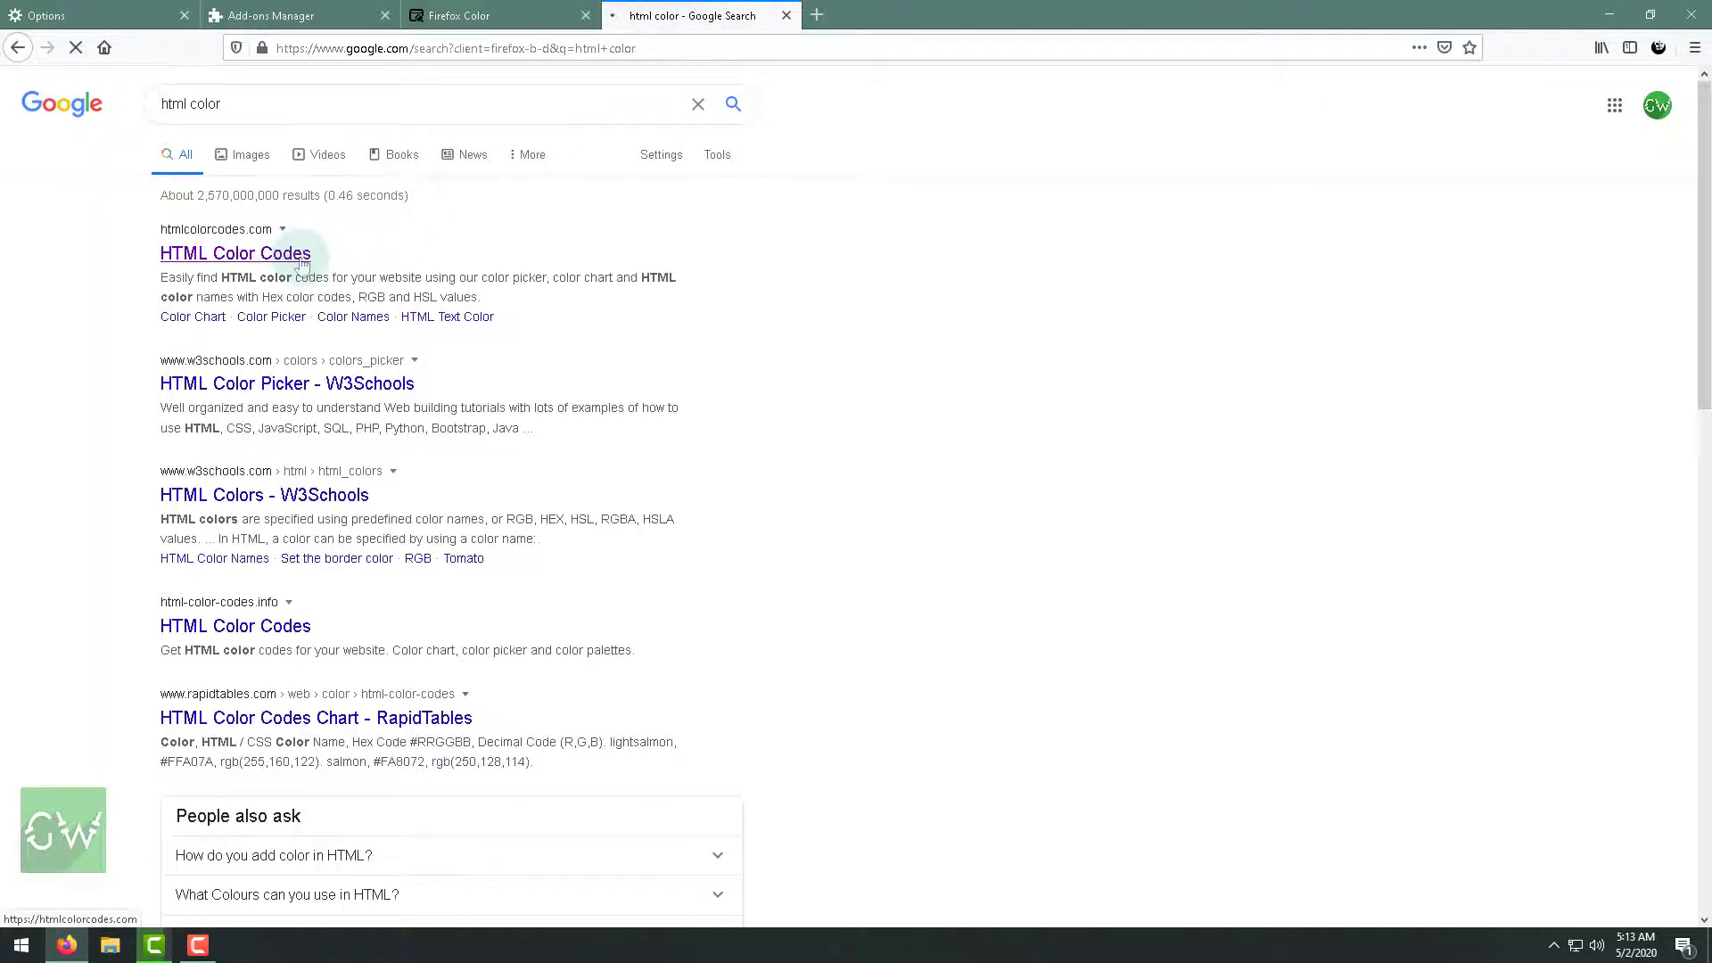
# - Open HTML Color Codes and pick green #17A589 from its colour chart
pyautogui.click(301, 255)
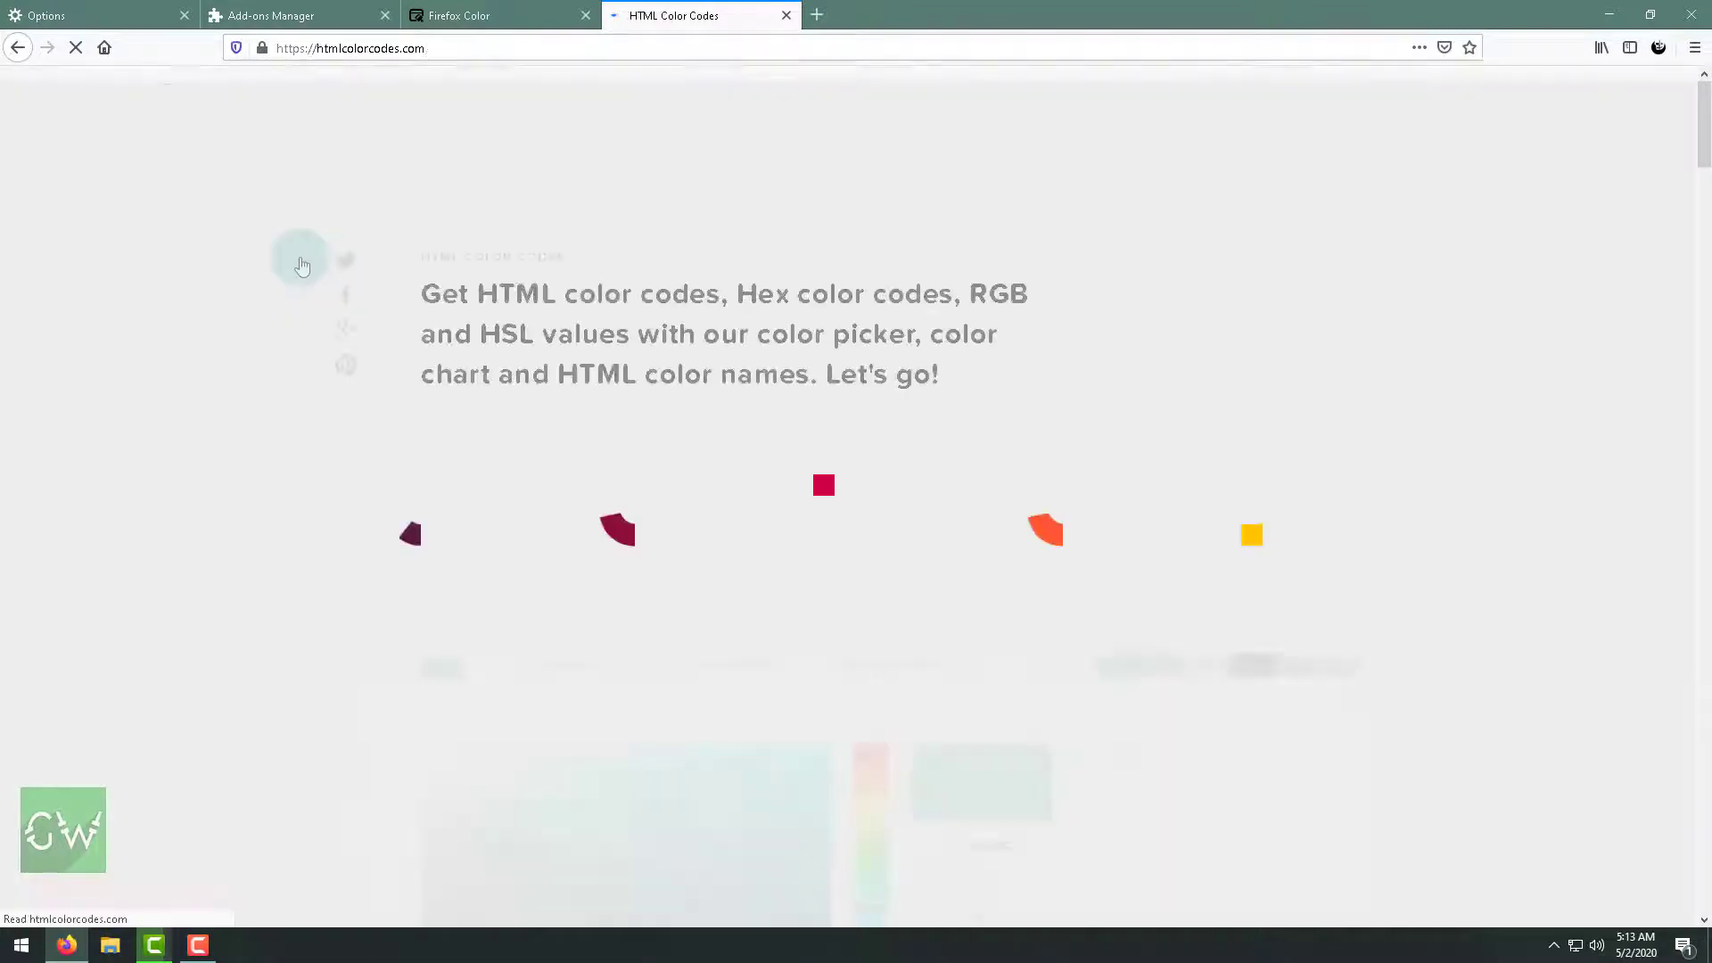
pyautogui.scroll(-4, 648, 317)
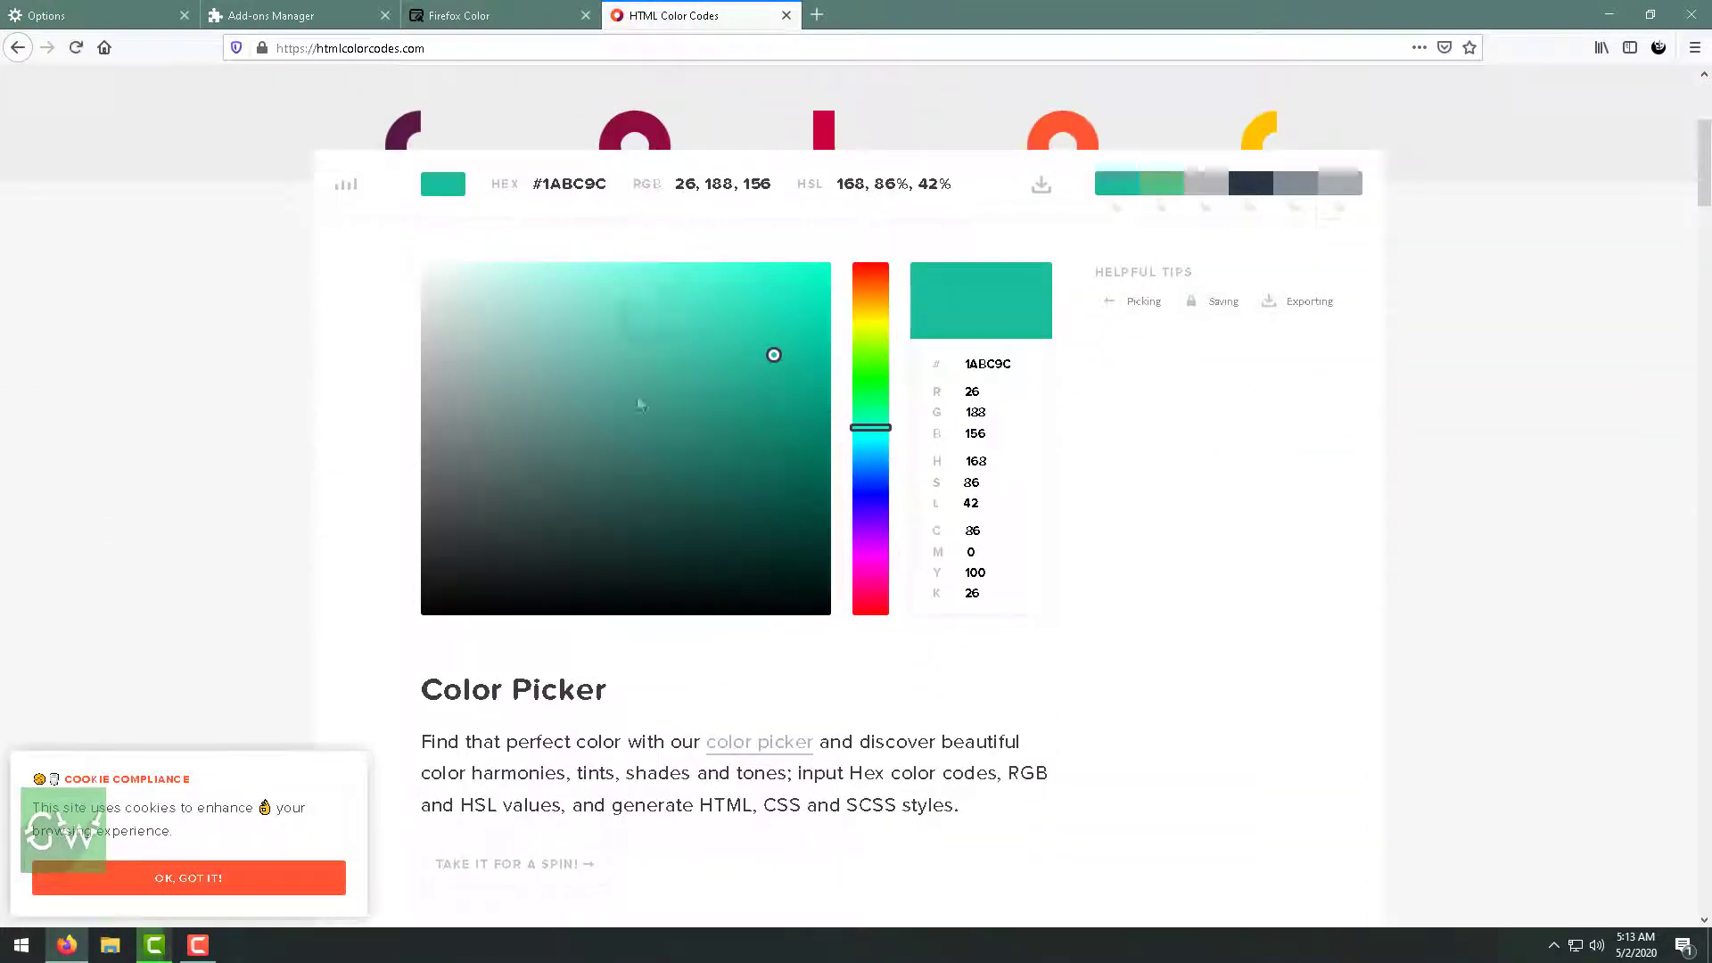
pyautogui.scroll(-8, 799, 381)
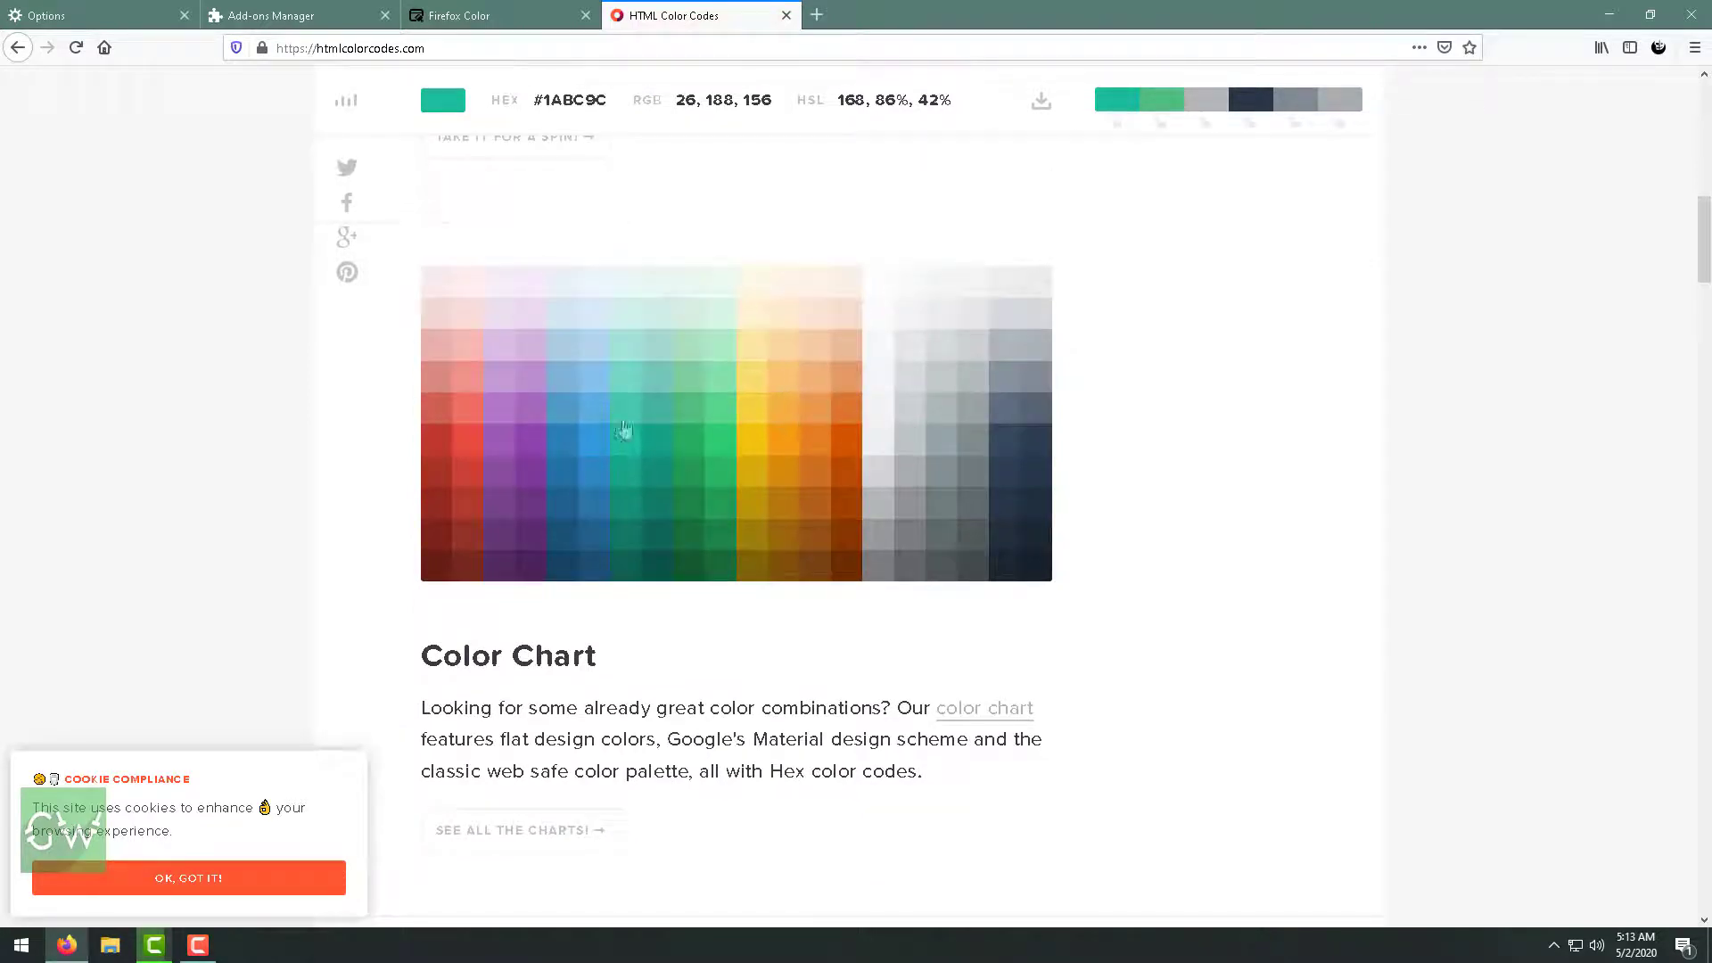
pyautogui.click(593, 455)
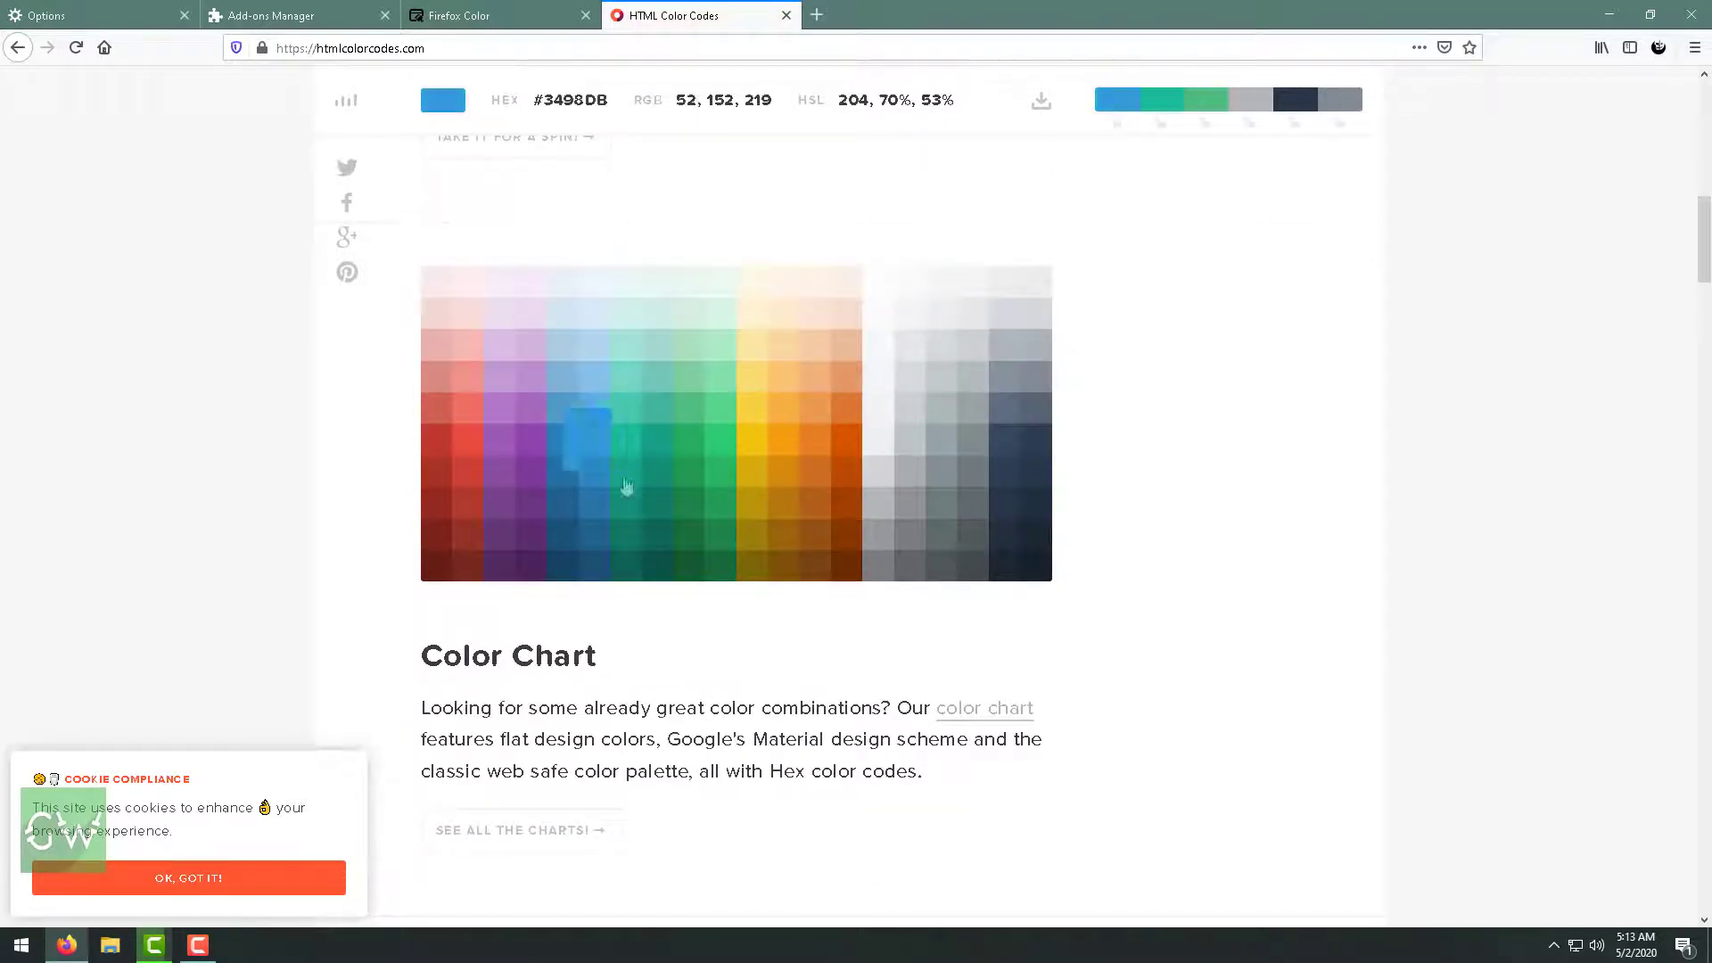
pyautogui.click(627, 486)
pyautogui.click(724, 501)
pyautogui.click(657, 427)
pyautogui.click(622, 482)
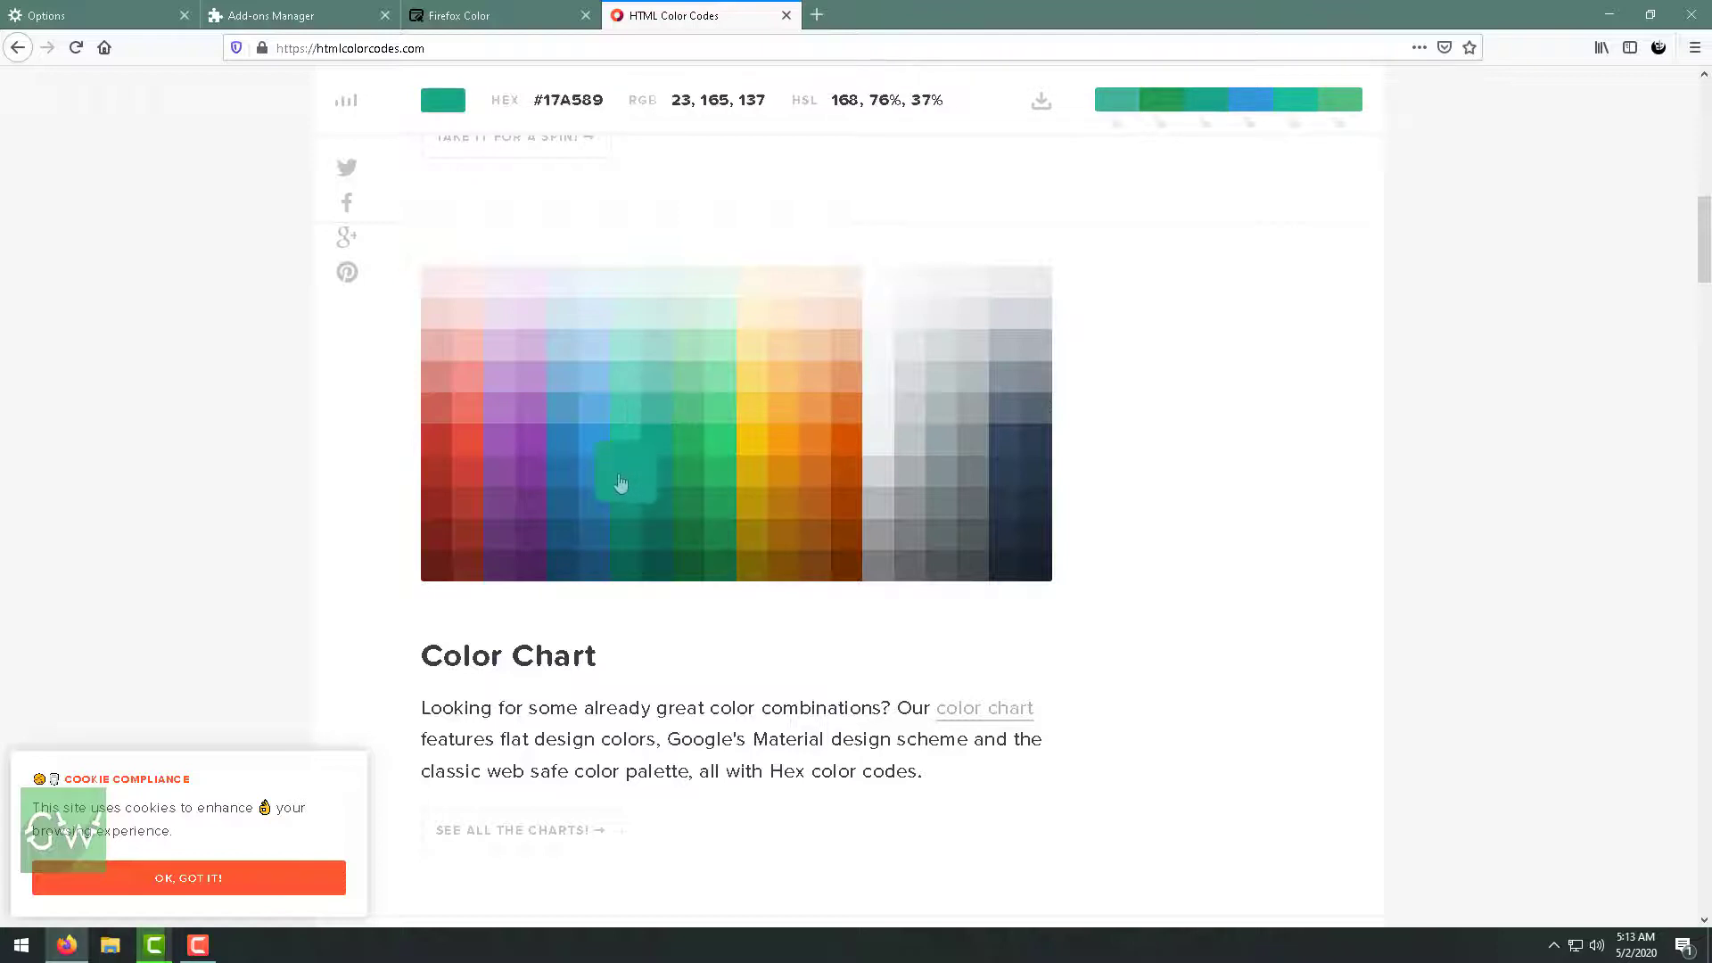
# - Copy the #17A589 hex code
pyautogui.moveTo(606, 99); pyautogui.dragTo(559, 104)
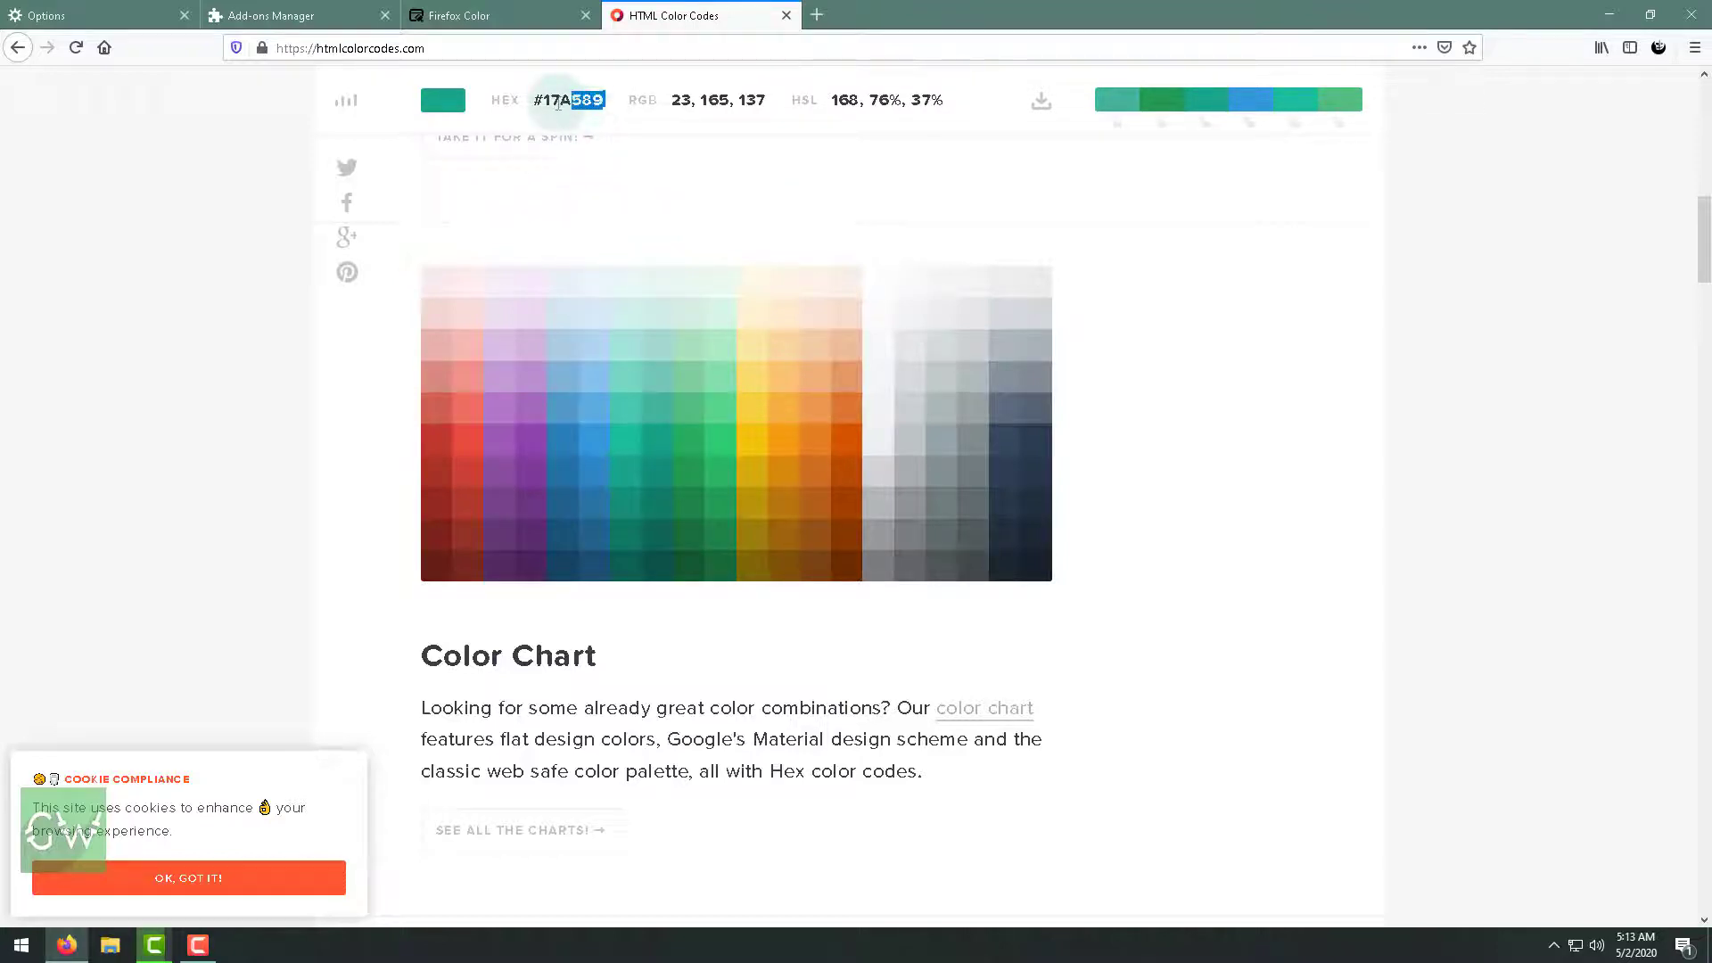
pyautogui.rightClick(546, 105)
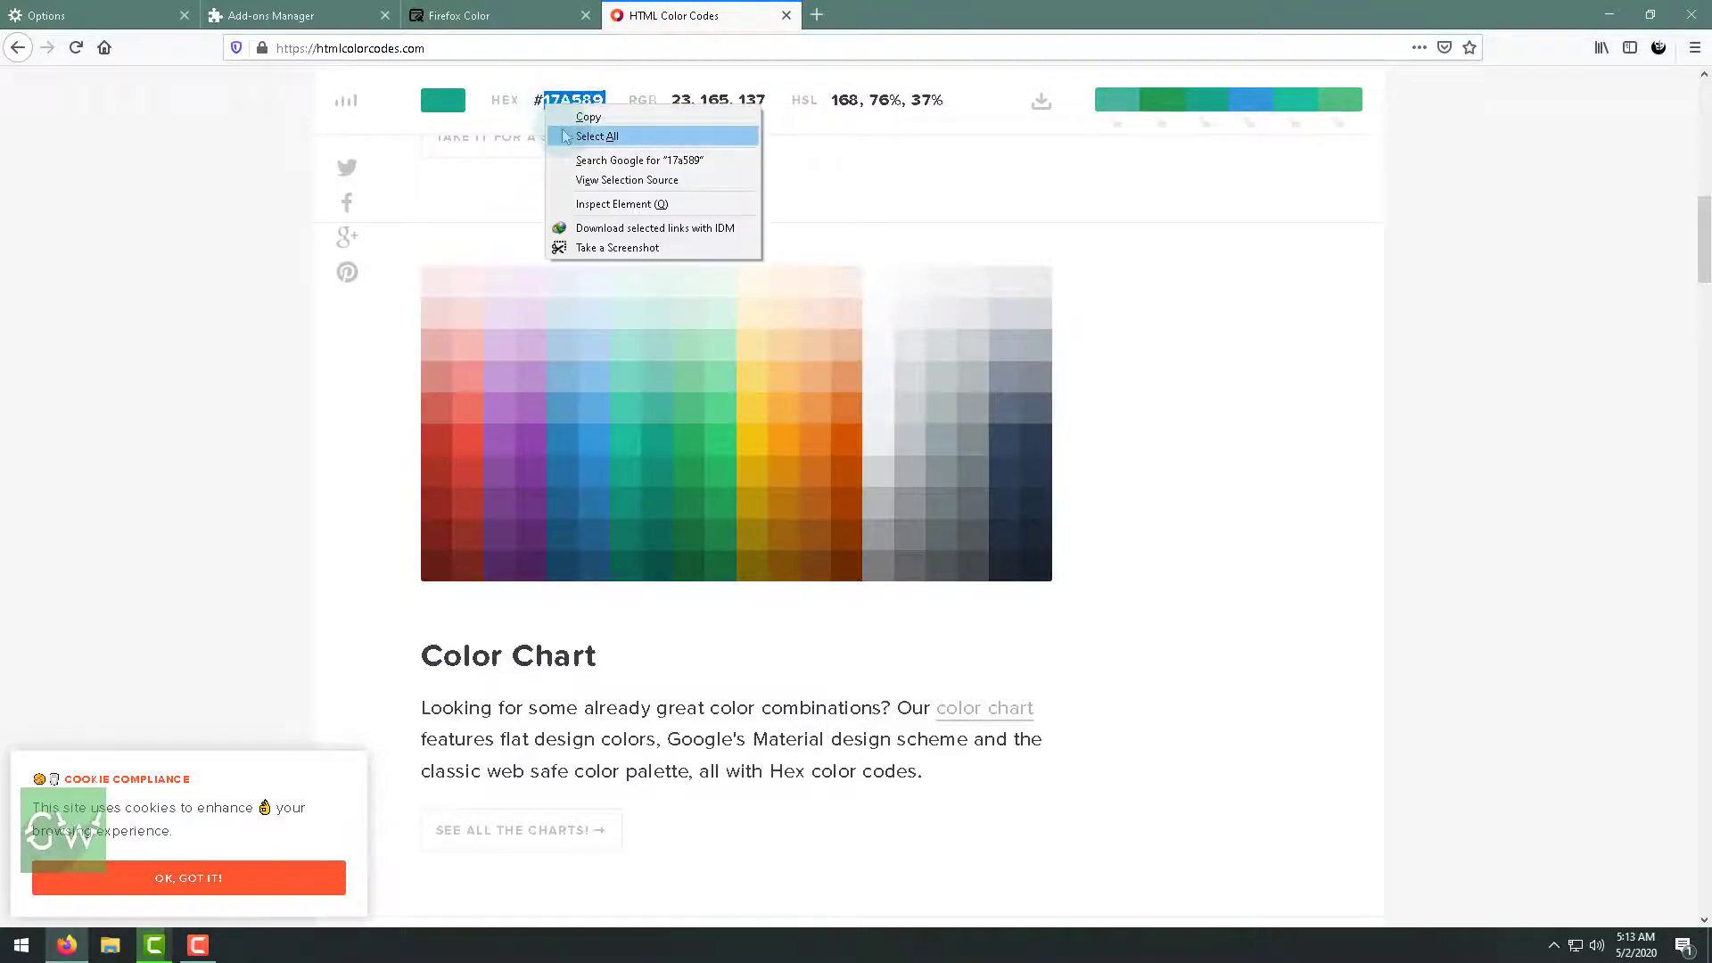
pyautogui.click(575, 118)
# - Paste teal 17A589 into the Firefox Color toolbar colour hex field
pyautogui.click(468, 15)
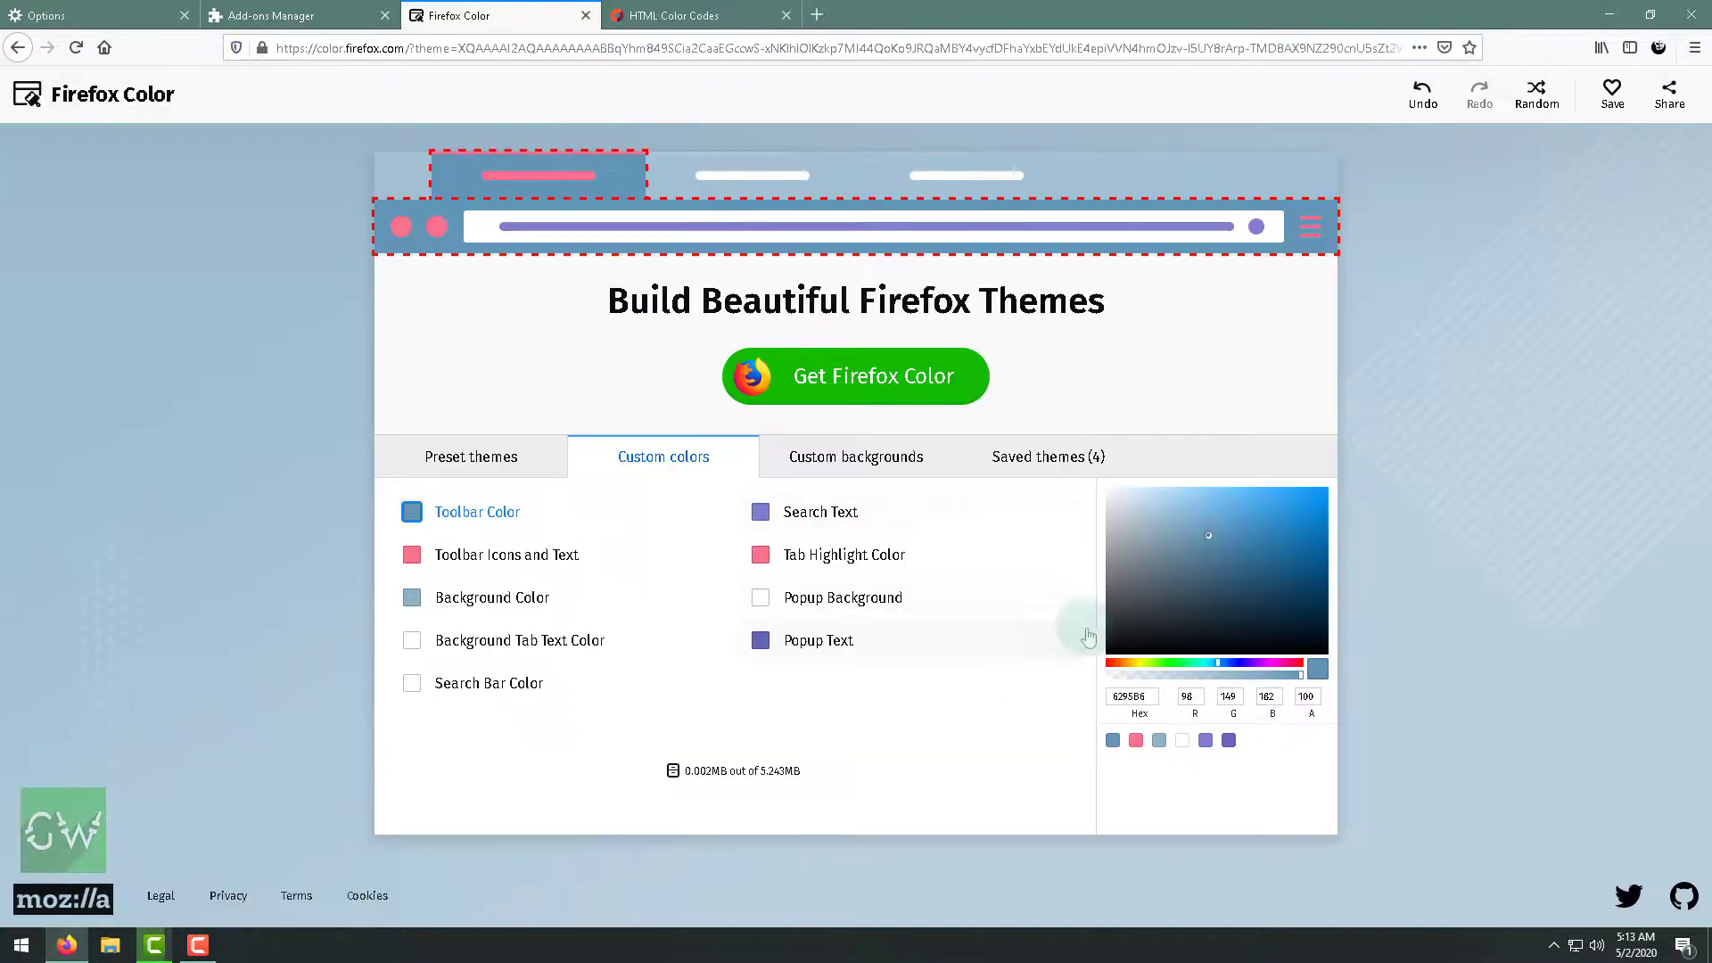
pyautogui.moveTo(1148, 696); pyautogui.dragTo(1071, 685)
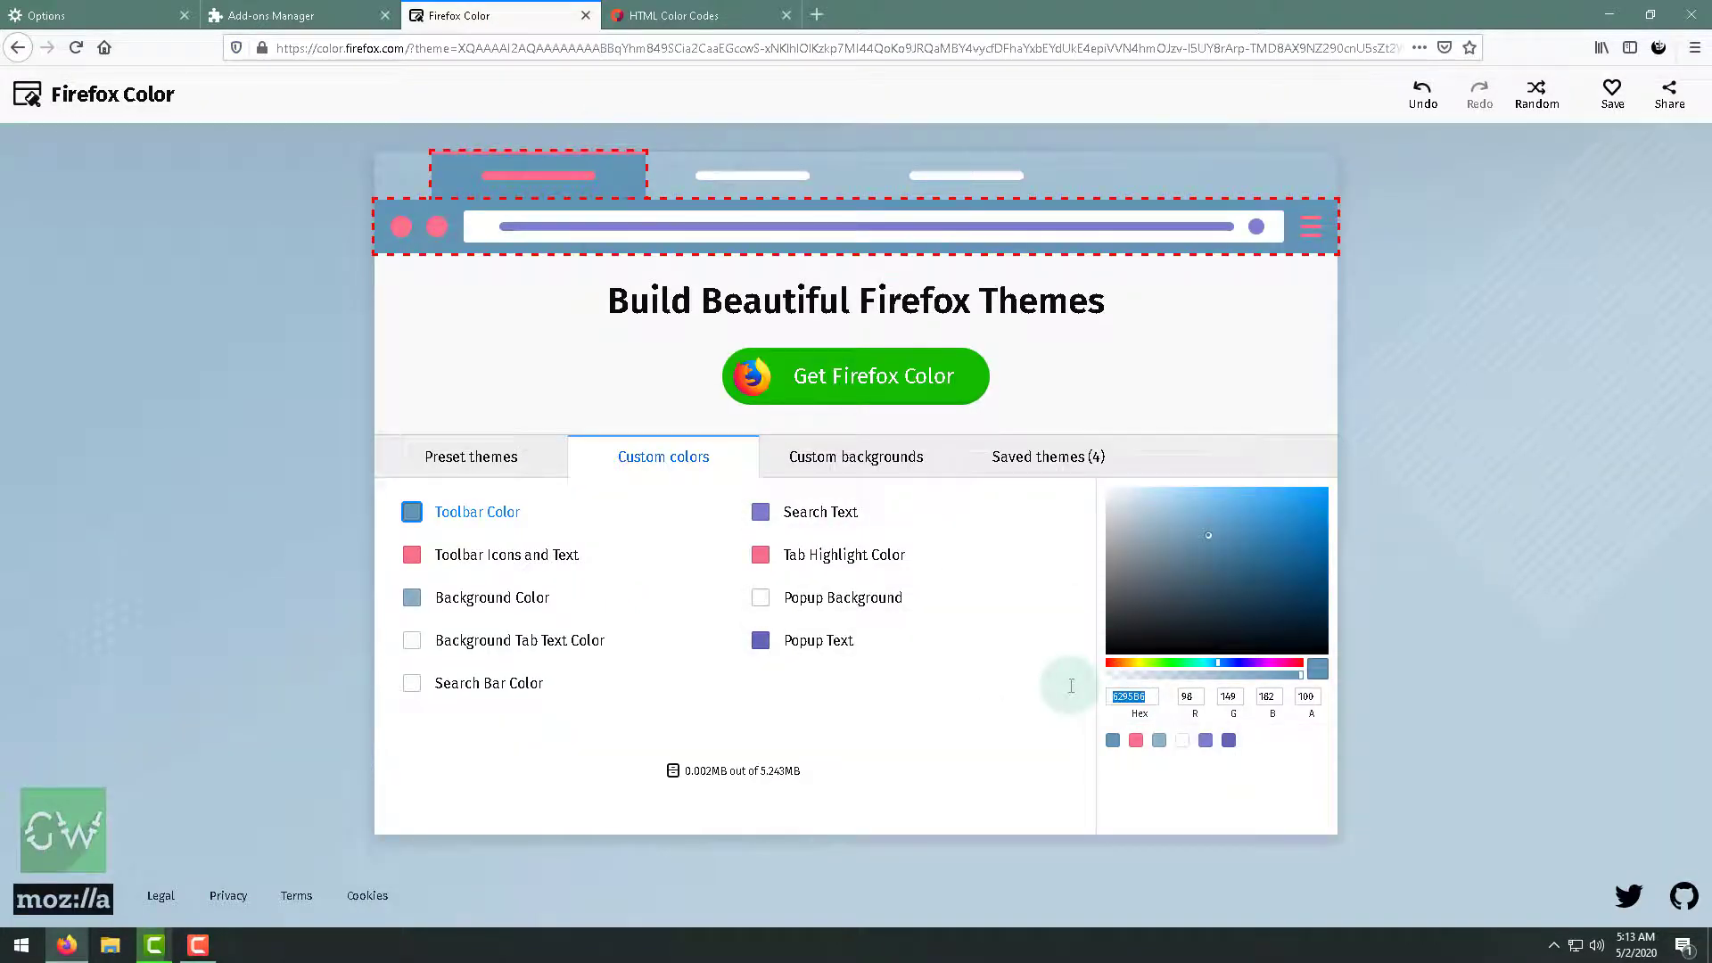
pyautogui.hotkey('ctrl', 'v')
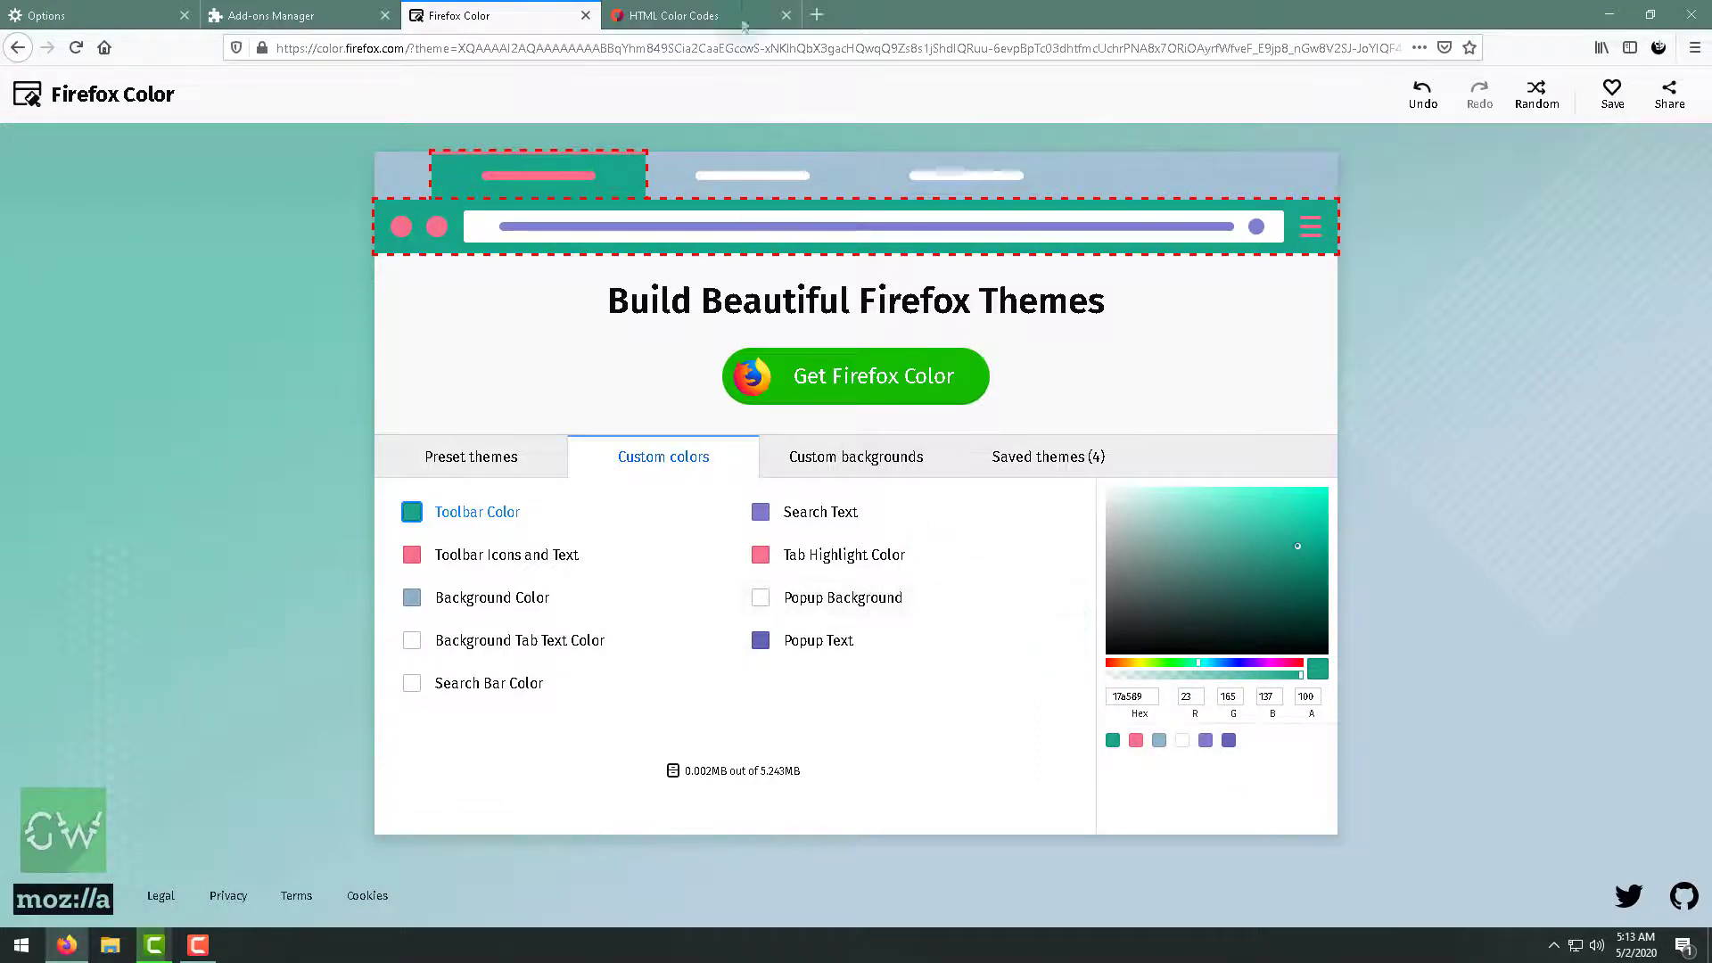
# - Take dark navy 17202A from HTML Color Codes and make it the toolbar colour
pyautogui.click(677, 15)
pyautogui.click(1024, 571)
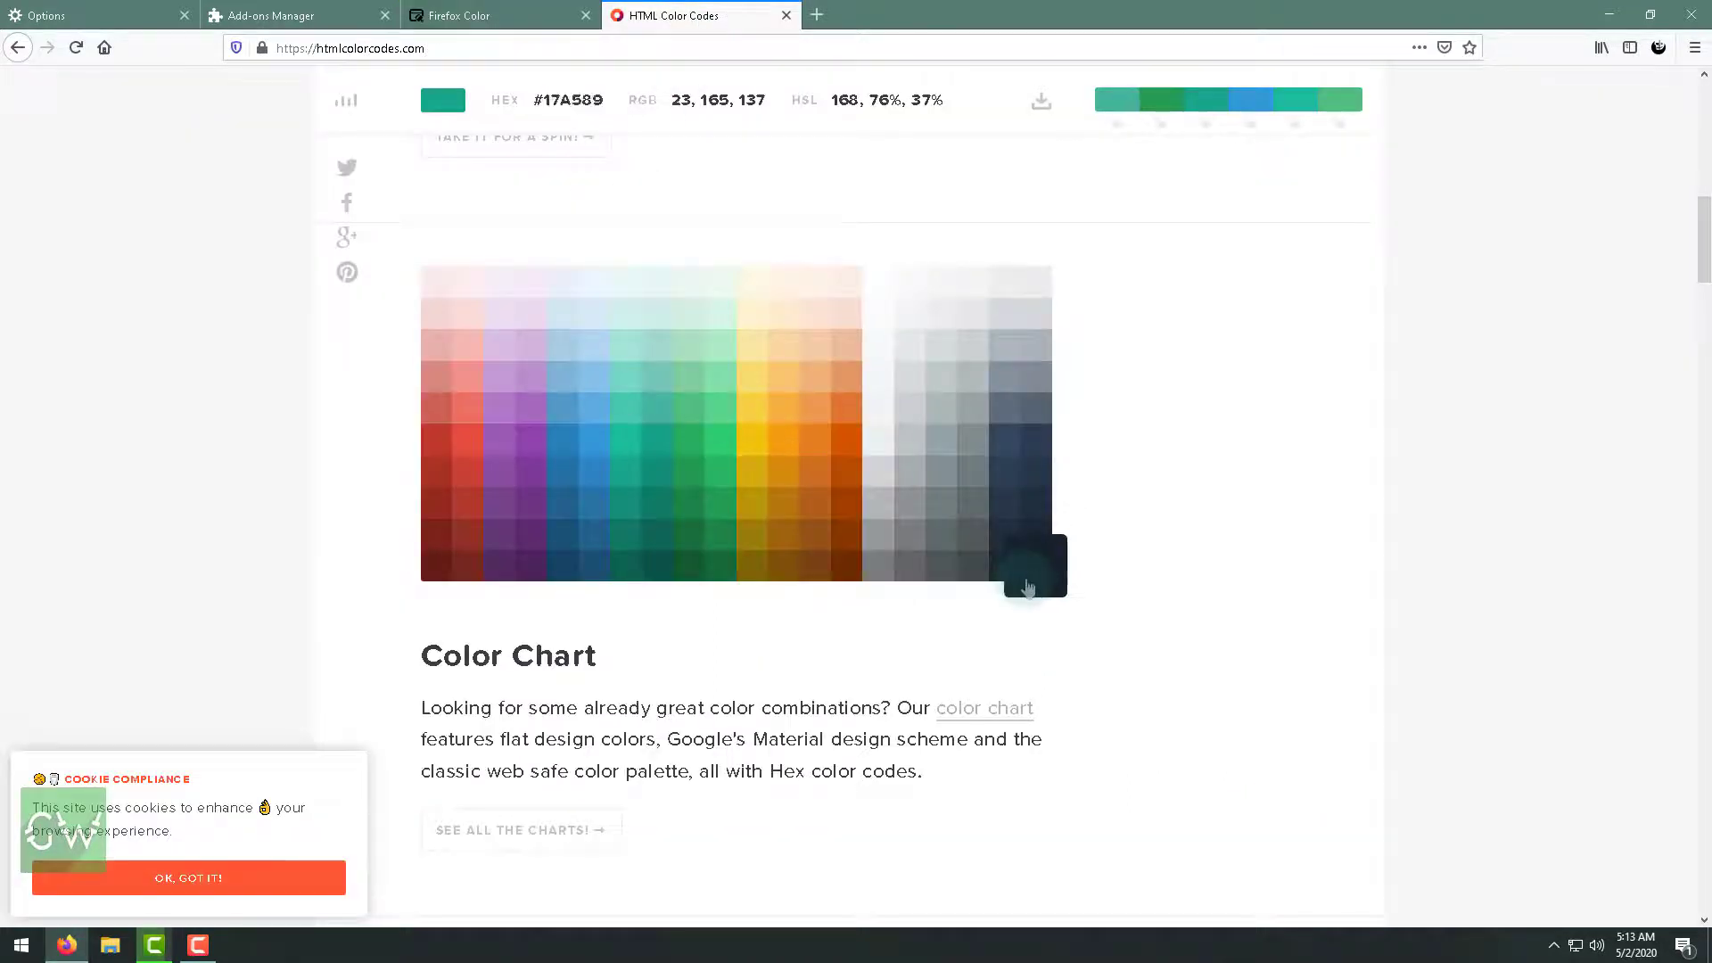
pyautogui.moveTo(602, 100); pyautogui.dragTo(548, 96)
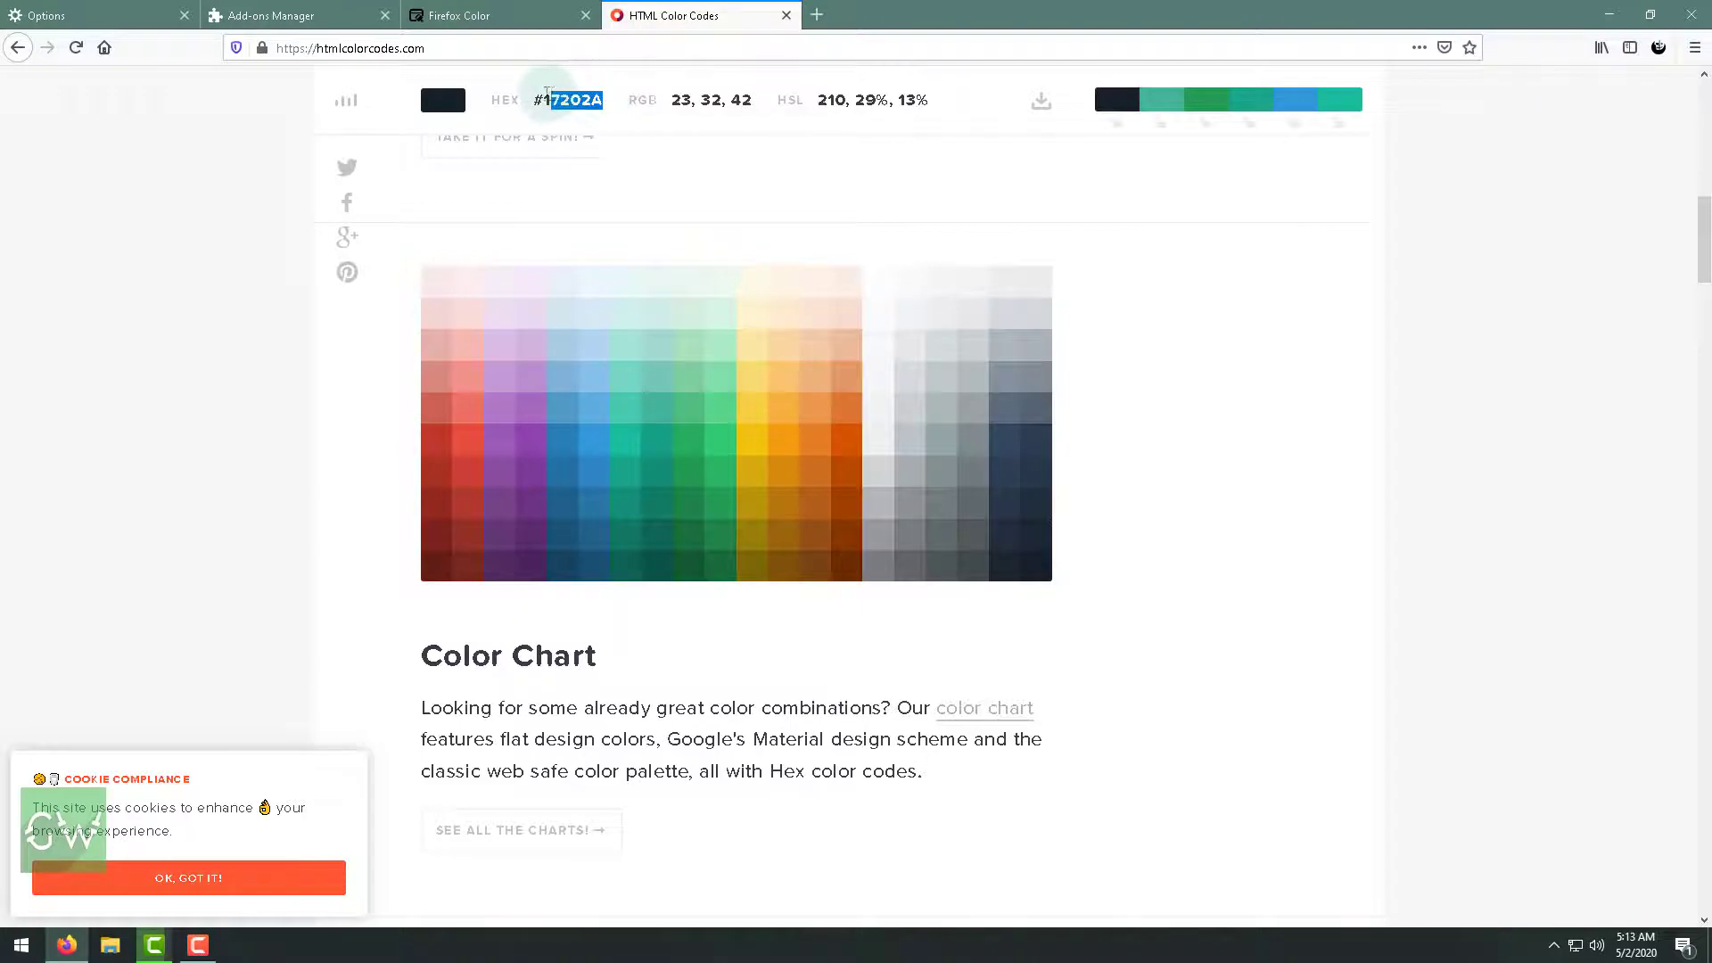
pyautogui.click(473, 16)
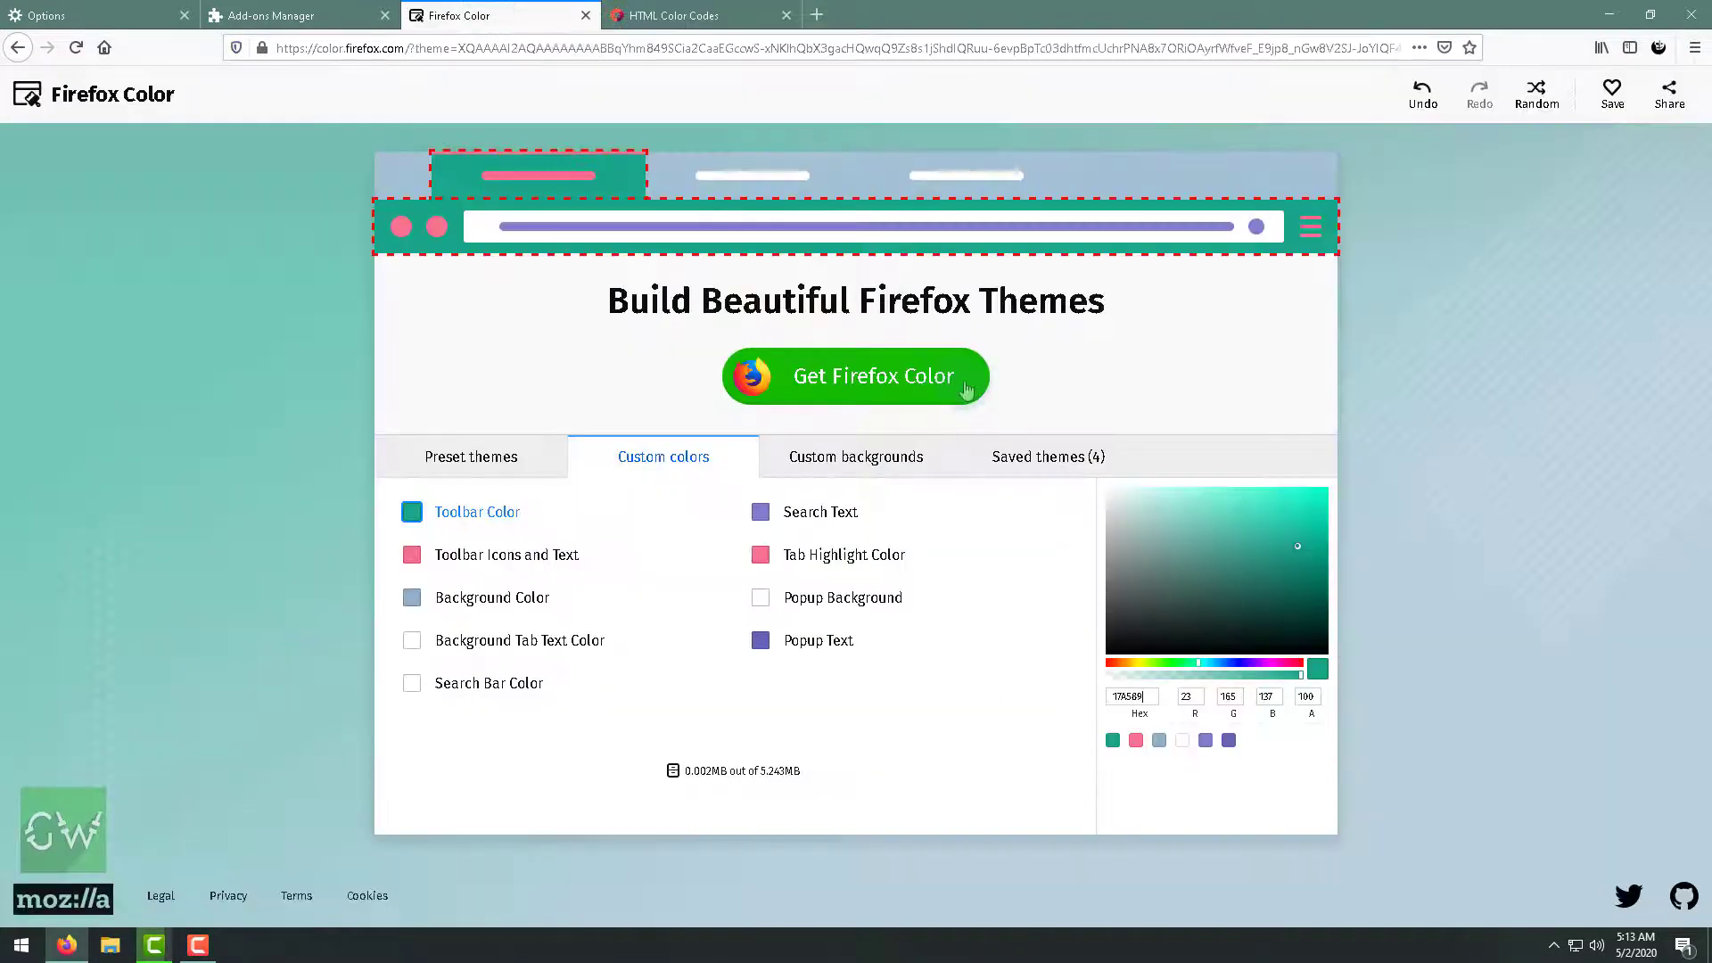
pyautogui.moveTo(1146, 697); pyautogui.dragTo(1038, 682)
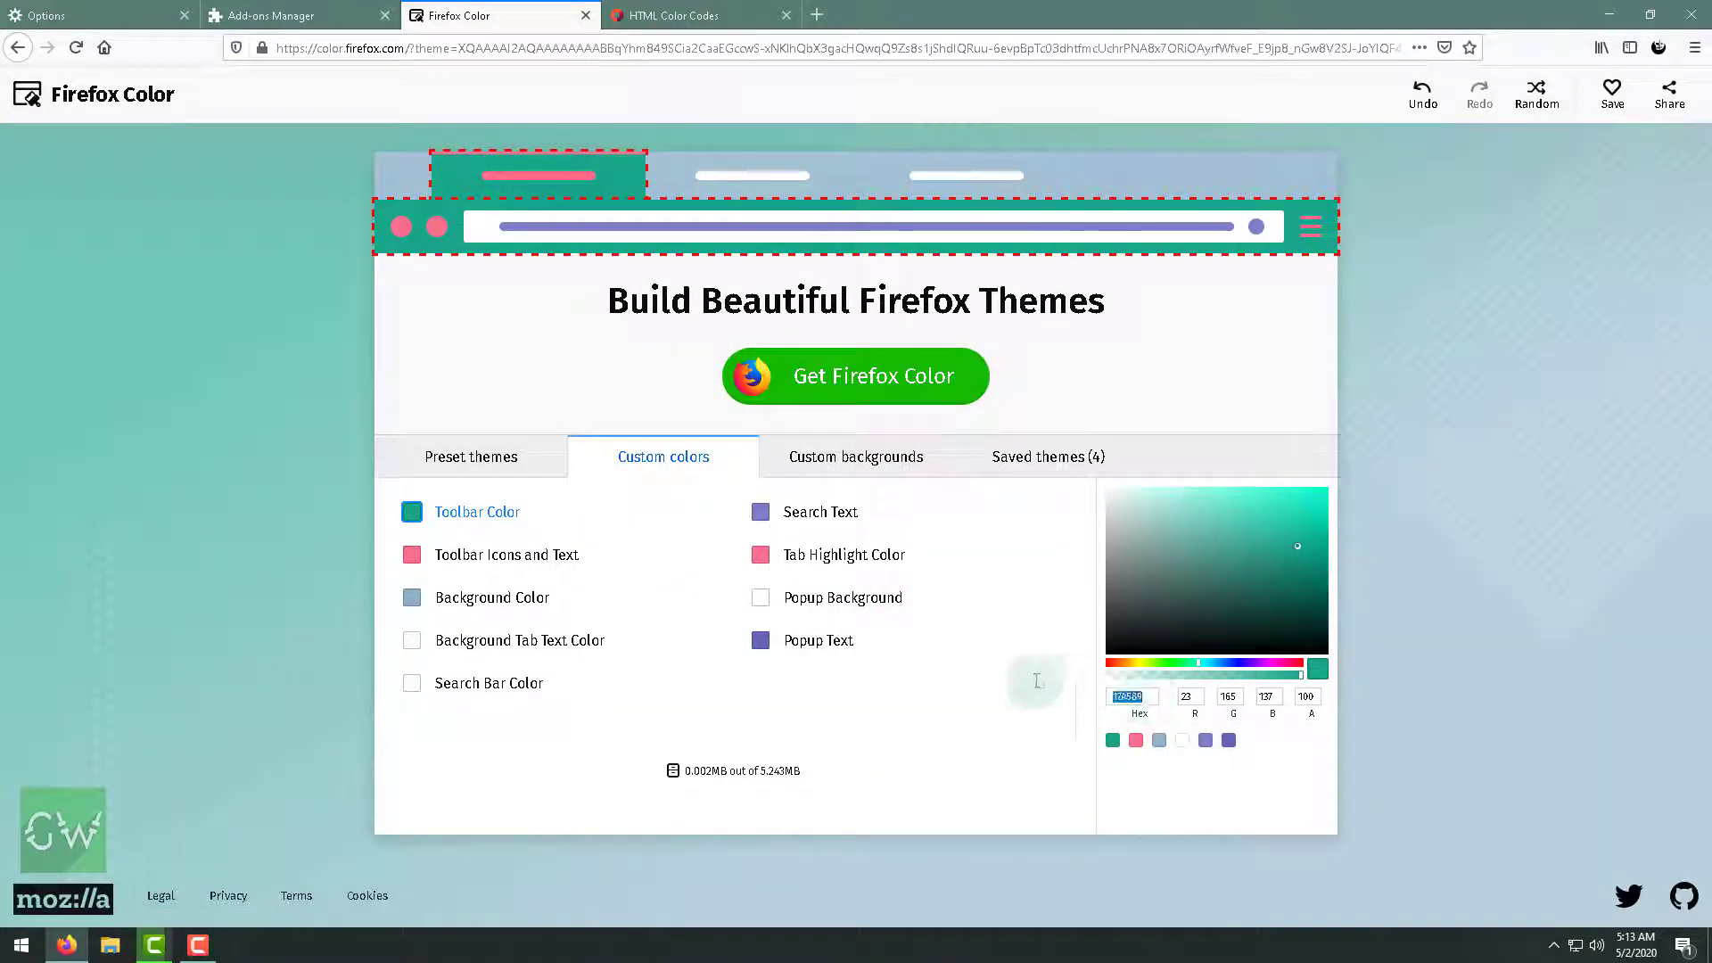
pyautogui.write('17202a')
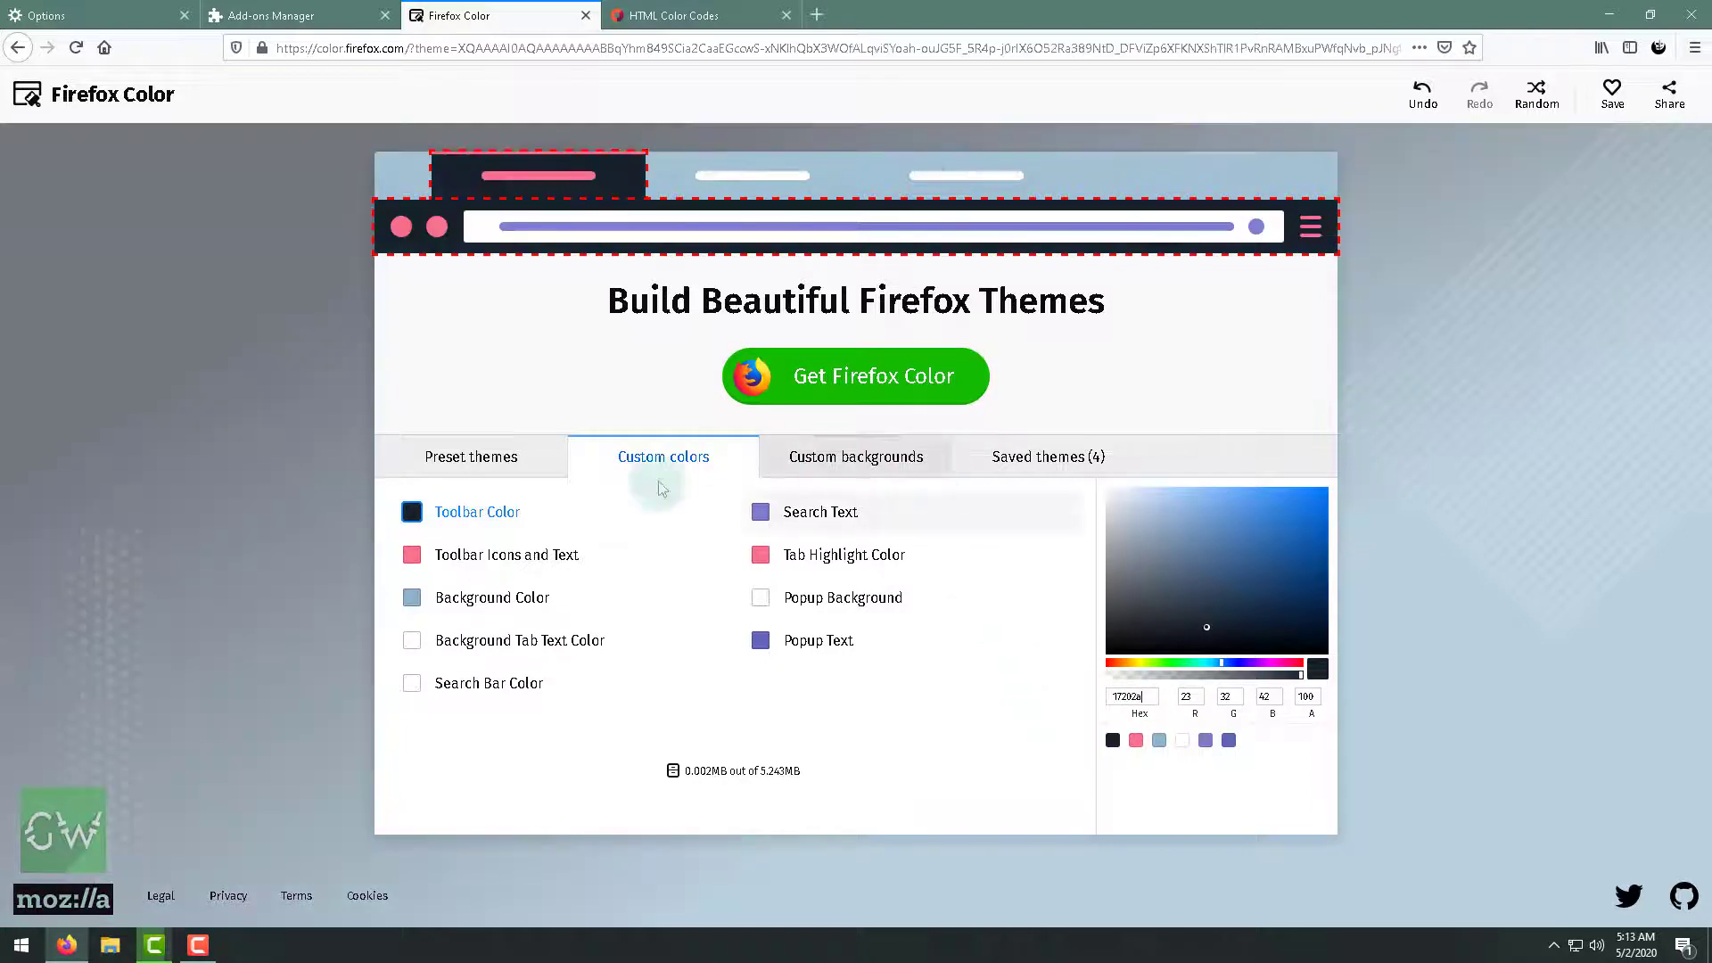
# - Review the toolbar icons, background and background tab text colour settings
pyautogui.click(522, 559)
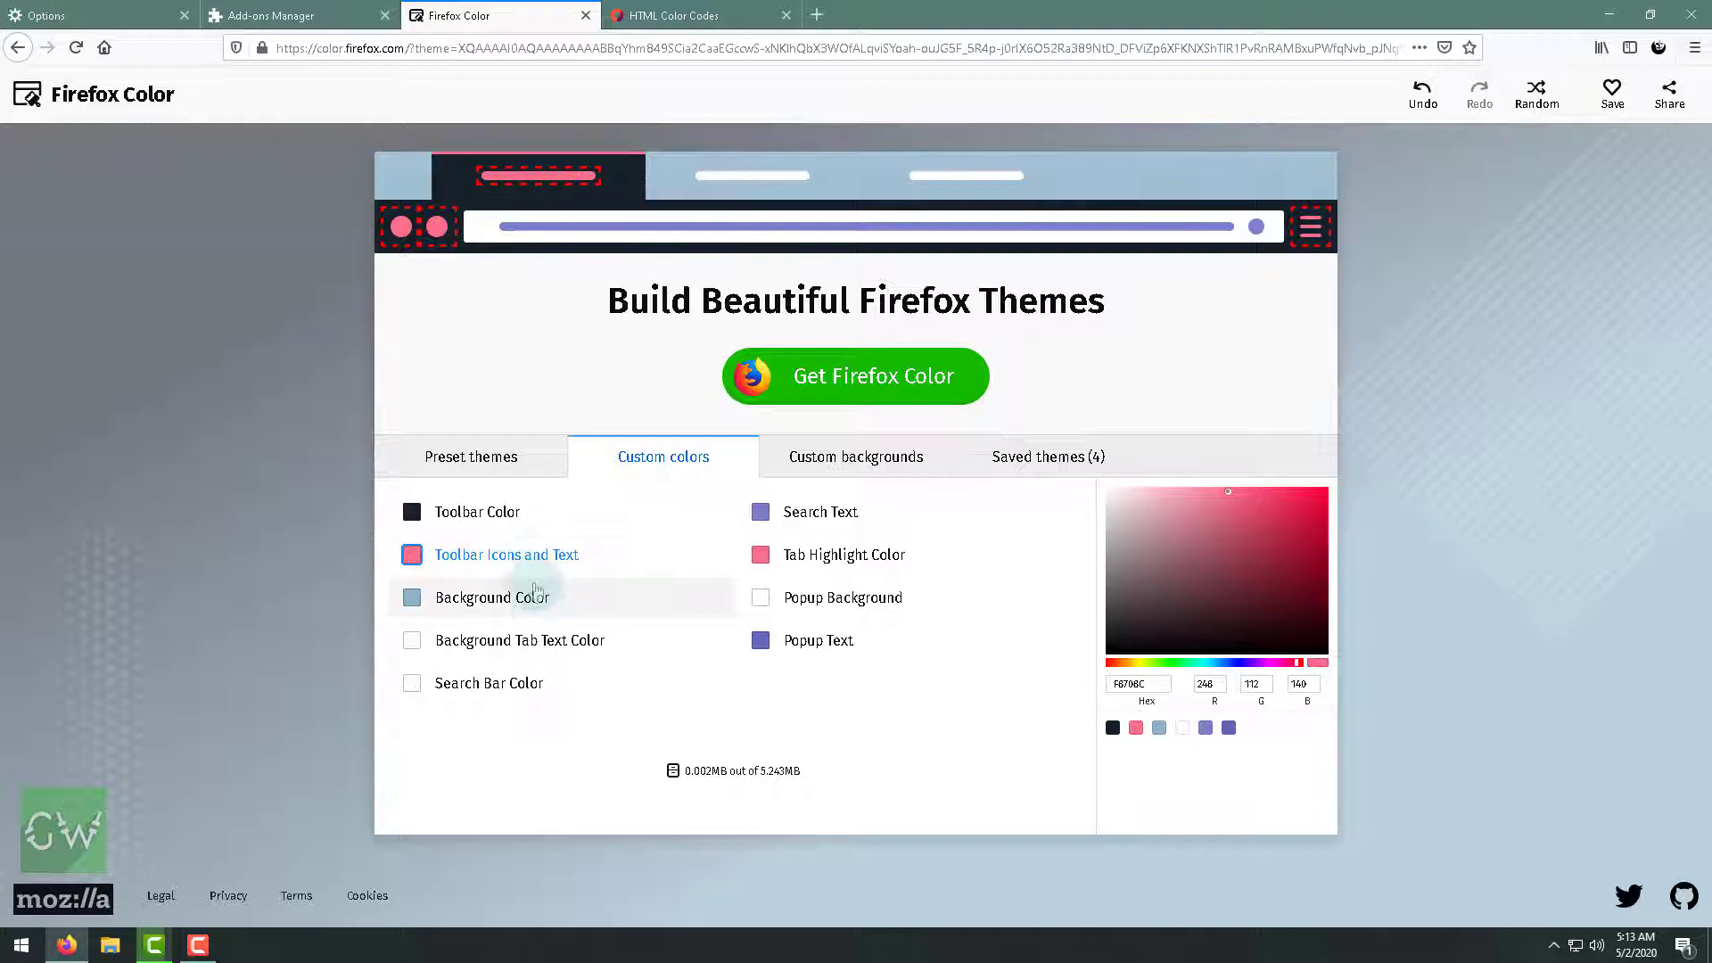
pyautogui.click(515, 609)
pyautogui.click(542, 644)
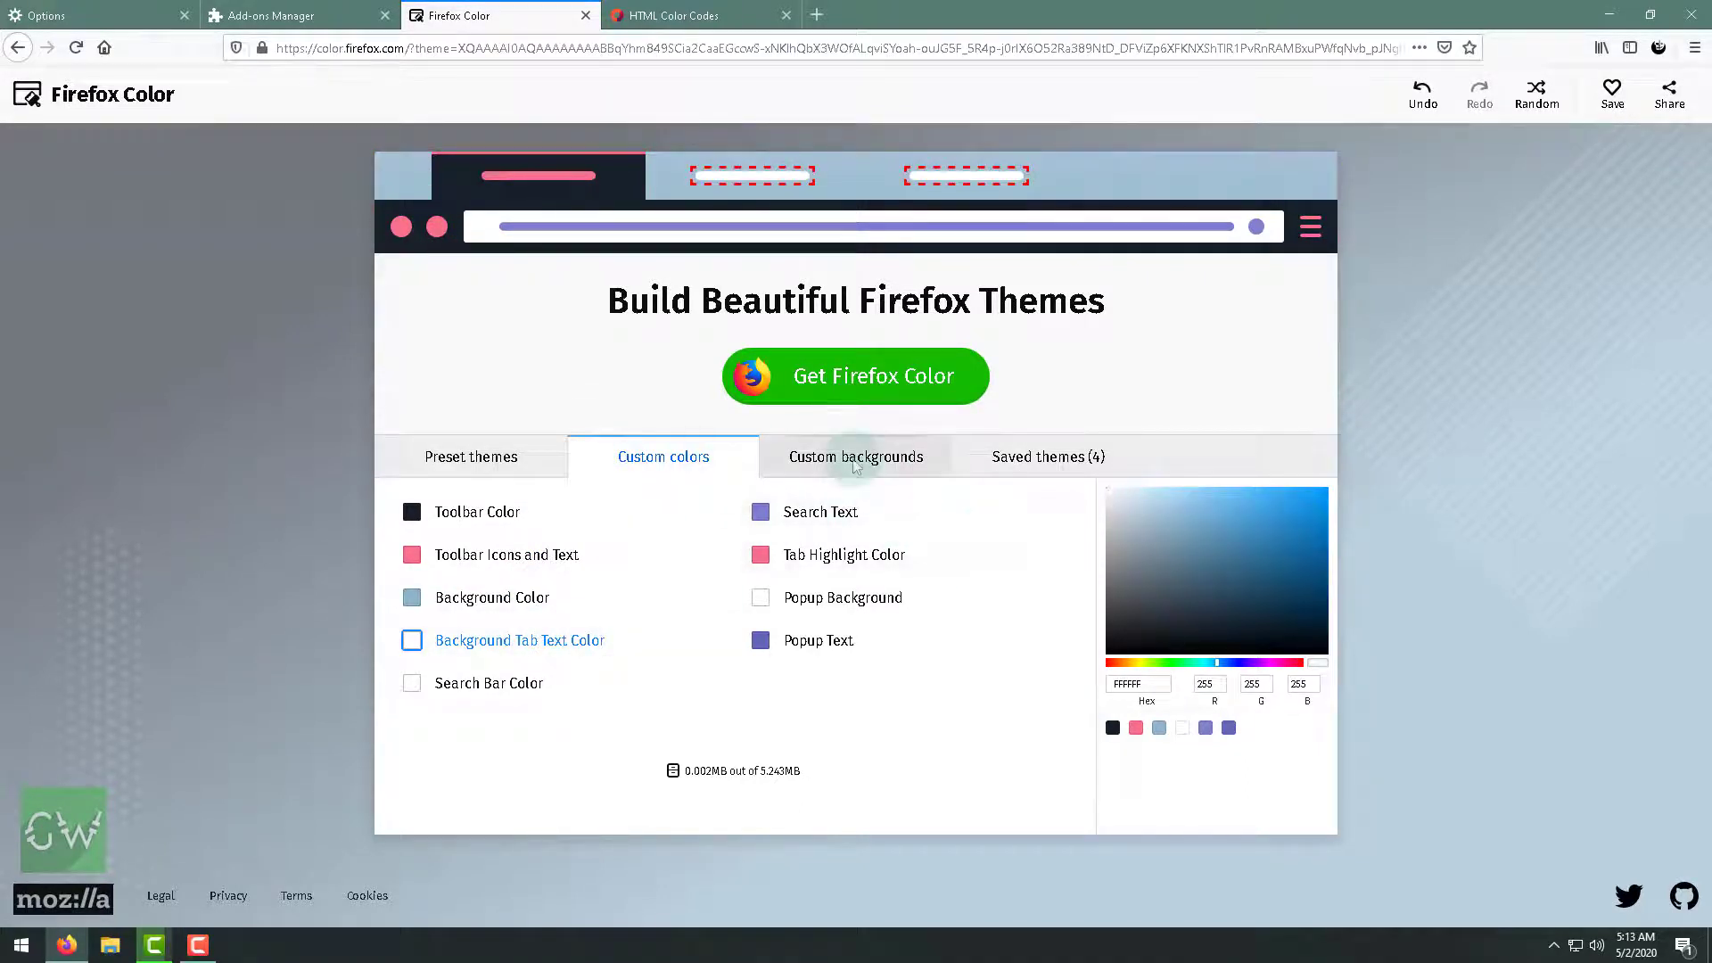
# - Try several background patterns, including circles, then settle on the plain light one
pyautogui.click(854, 460)
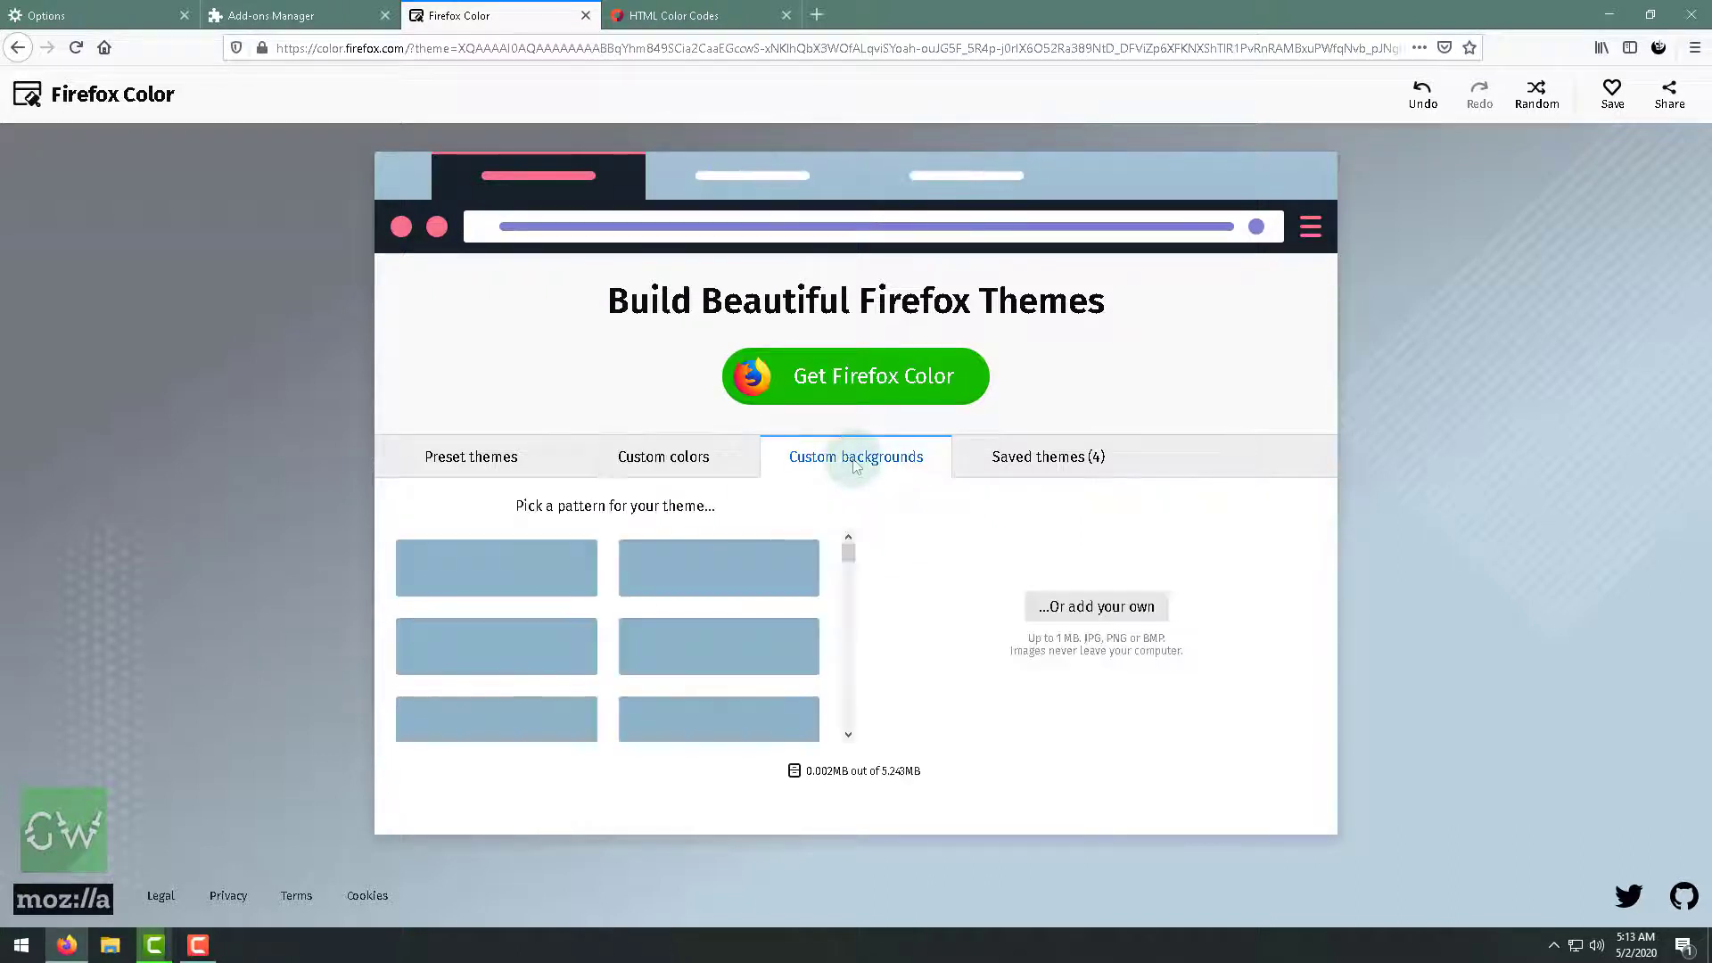
pyautogui.click(719, 591)
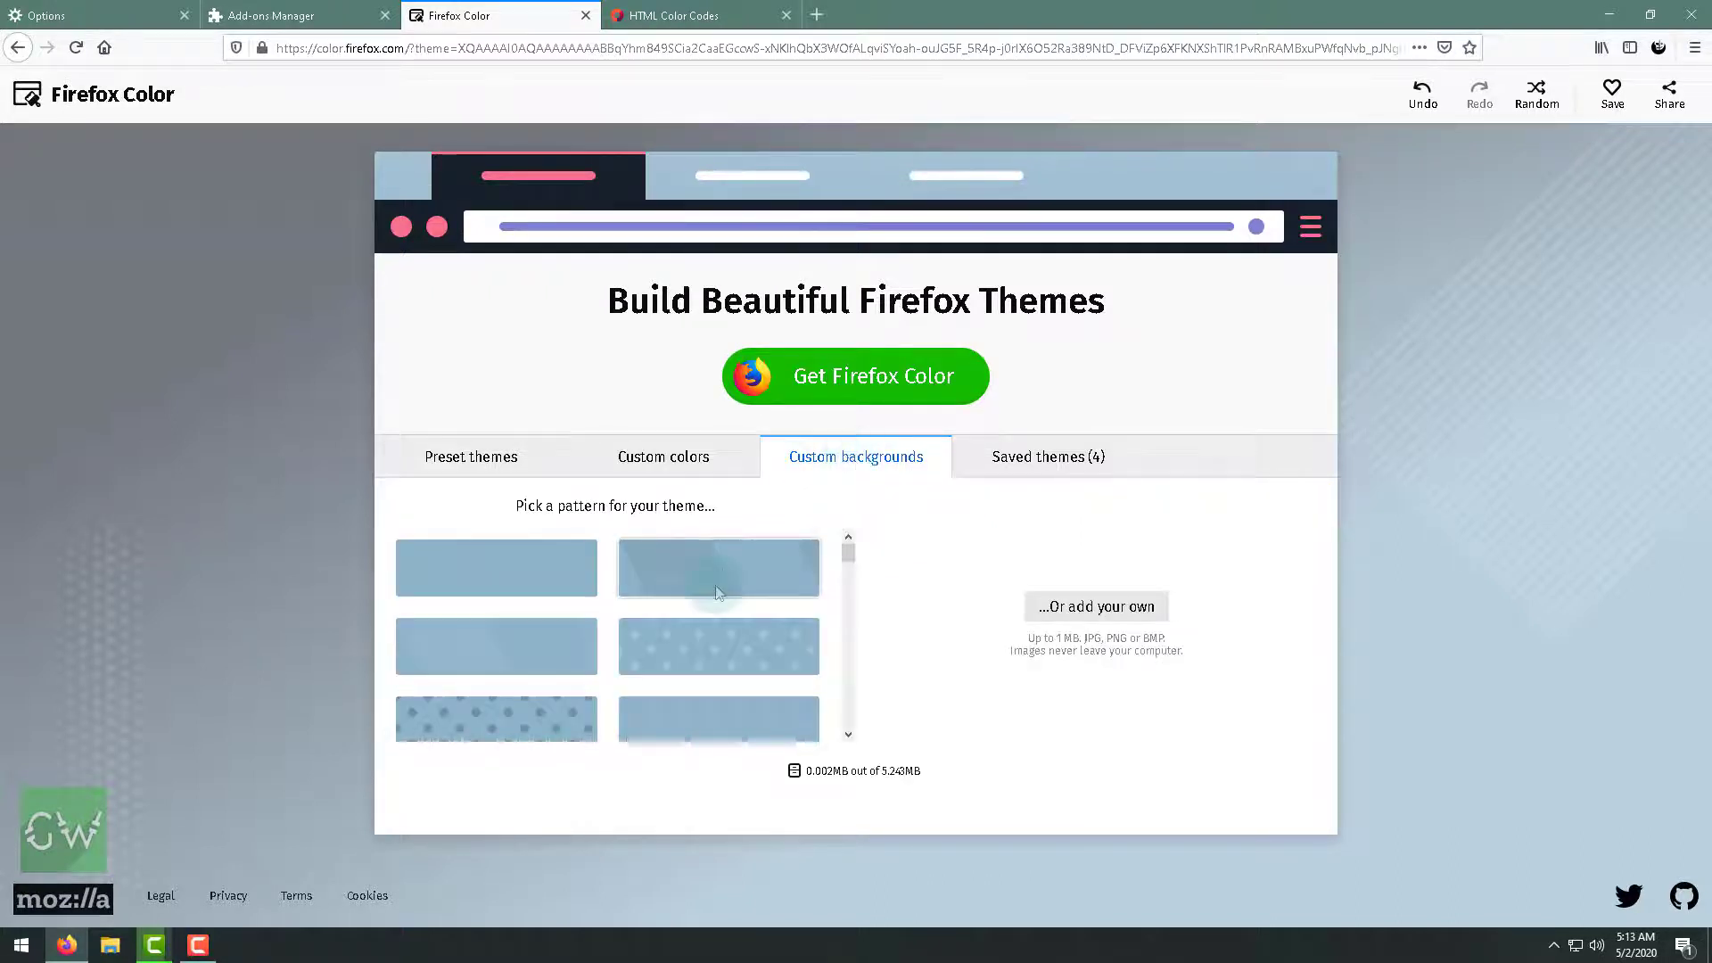
pyautogui.scroll(-2, 741, 627)
pyautogui.click(742, 627)
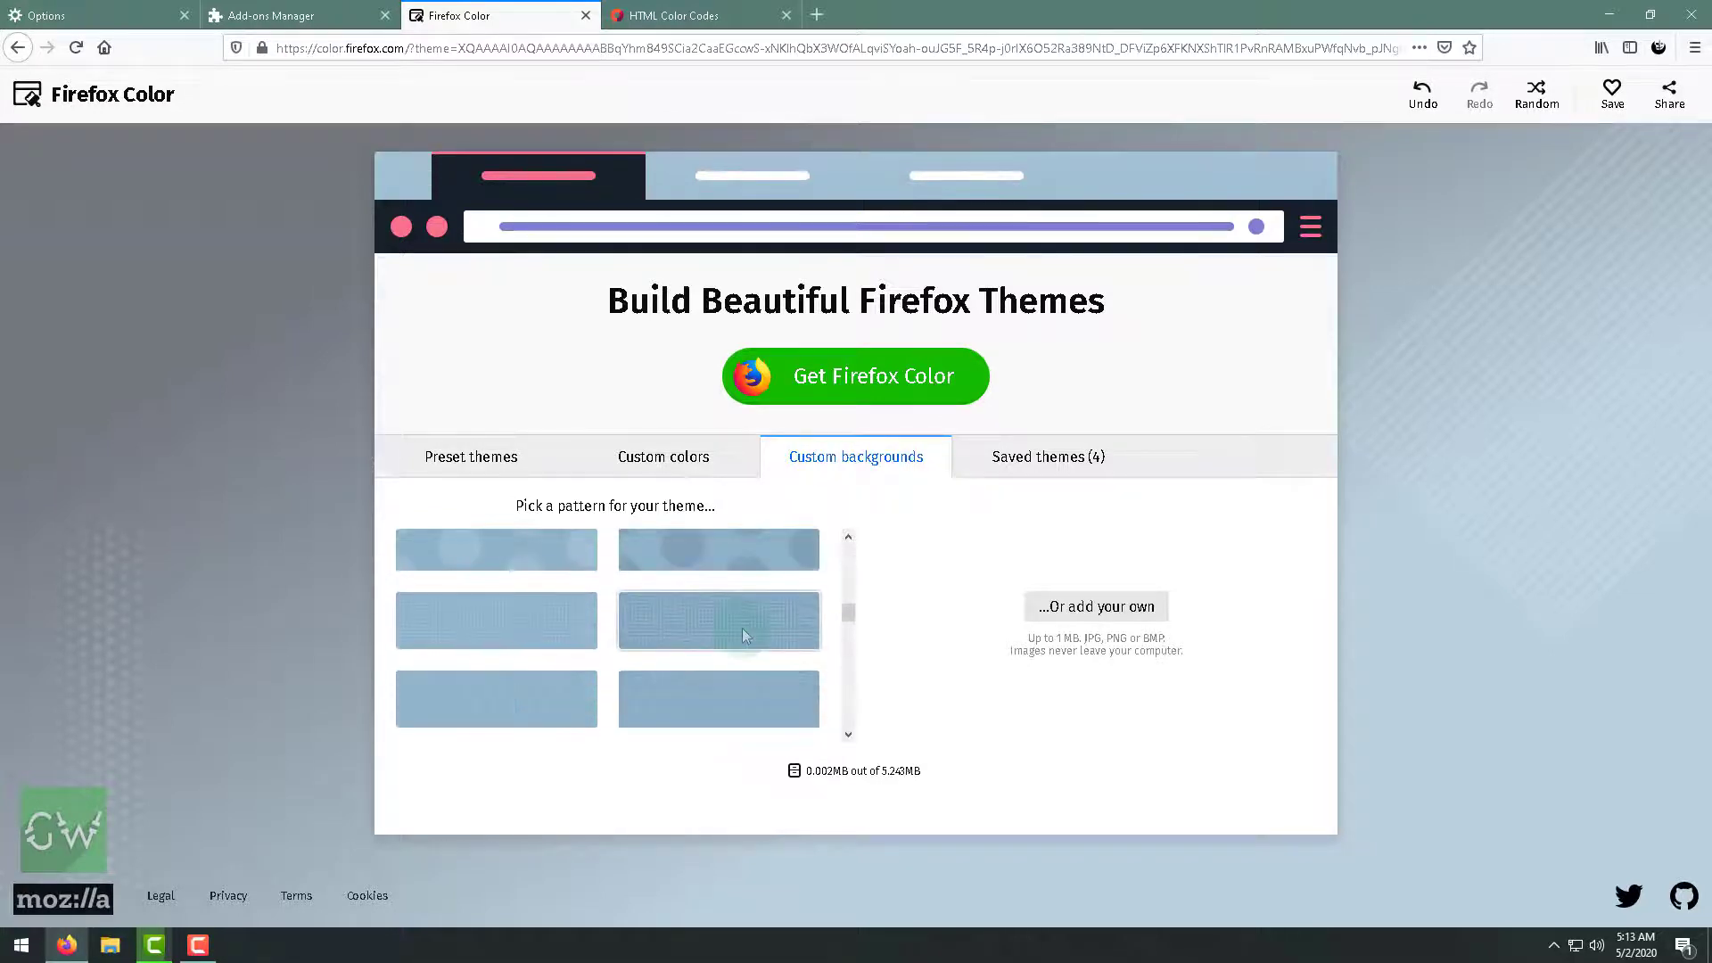
pyautogui.scroll(-2, 749, 651)
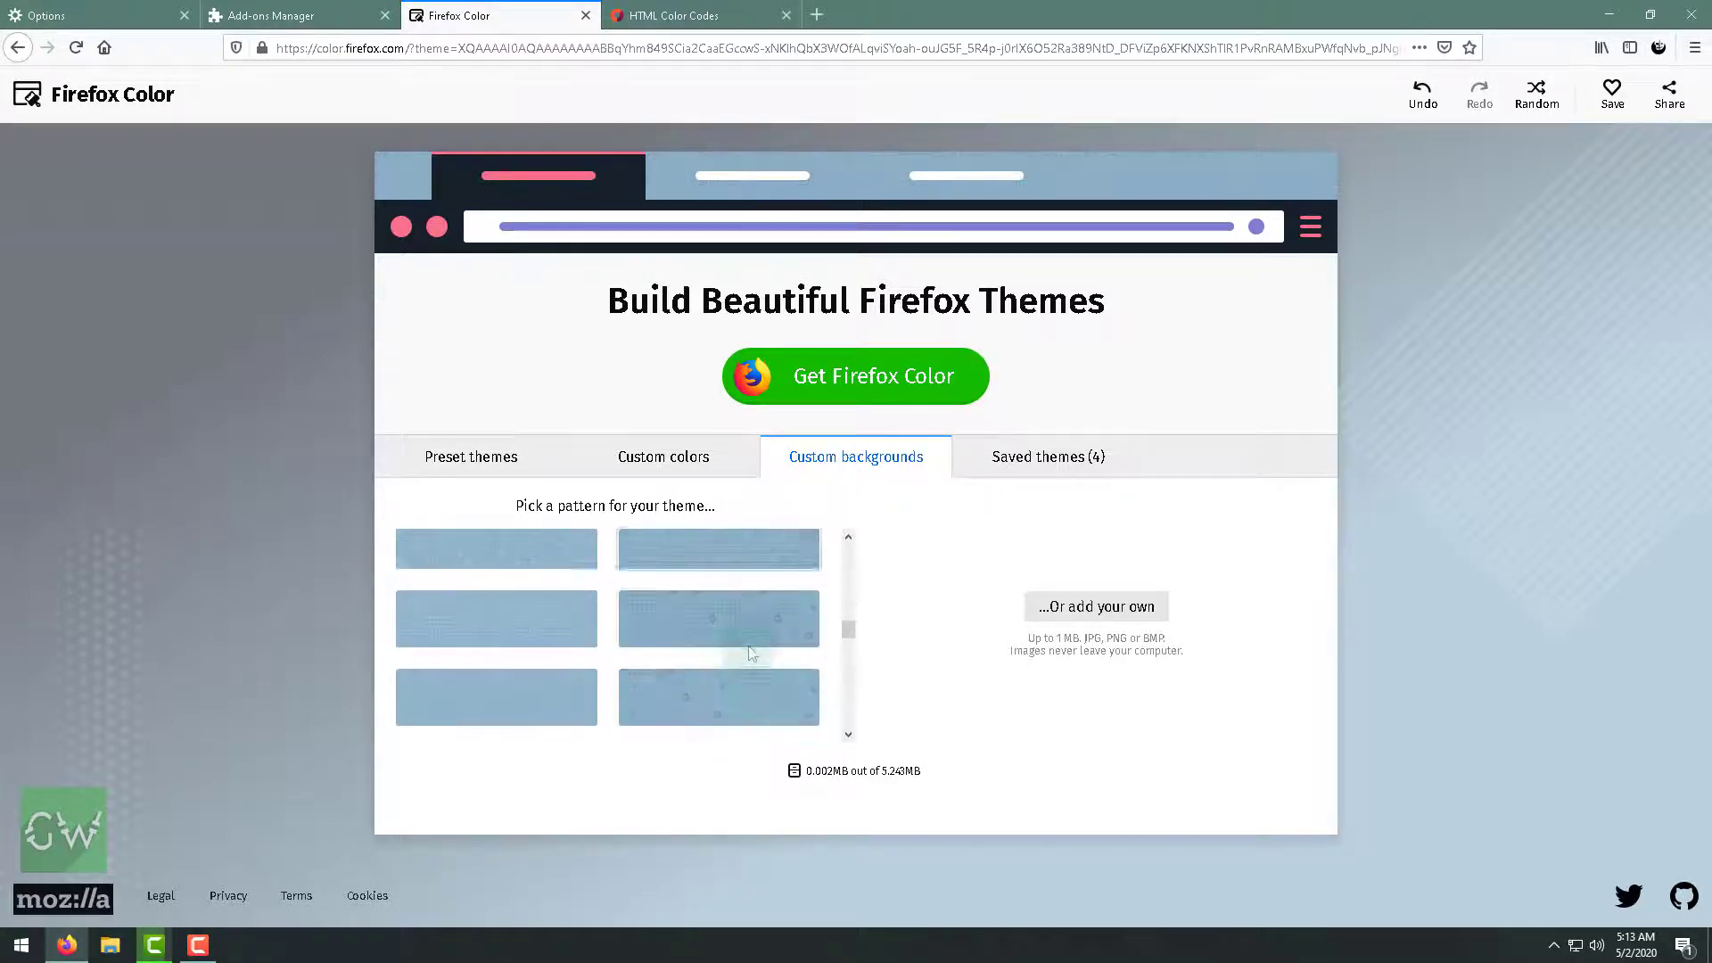
pyautogui.scroll(-2, 749, 654)
pyautogui.click(726, 682)
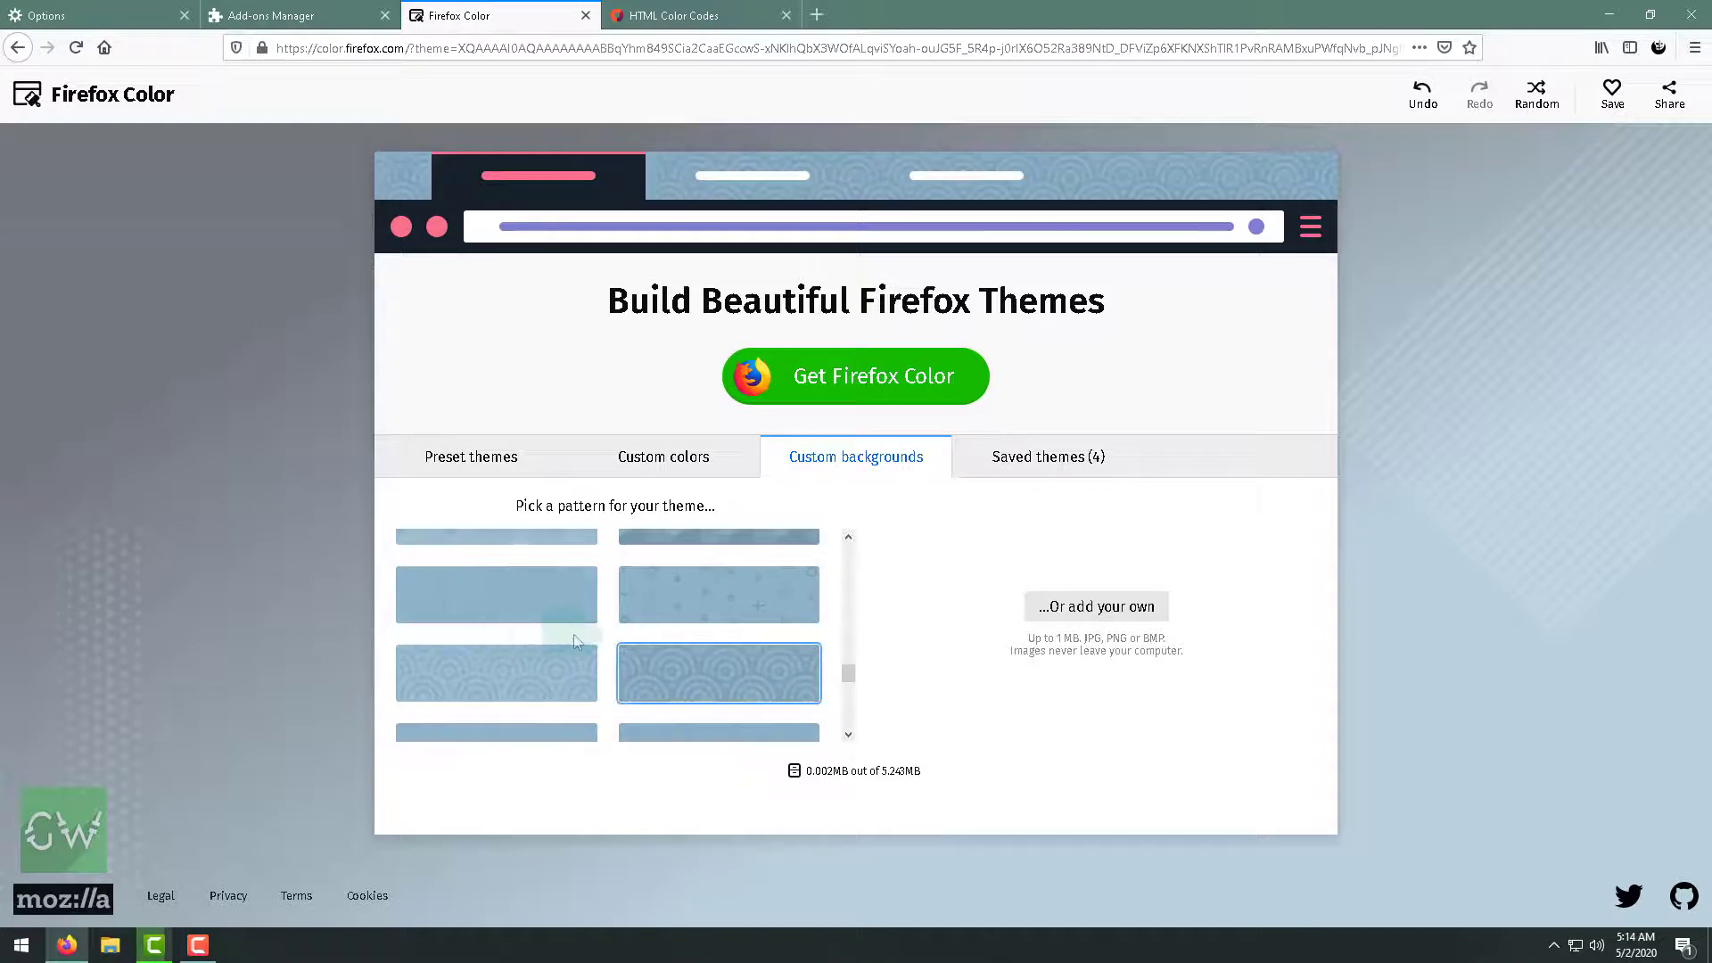
pyautogui.click(517, 616)
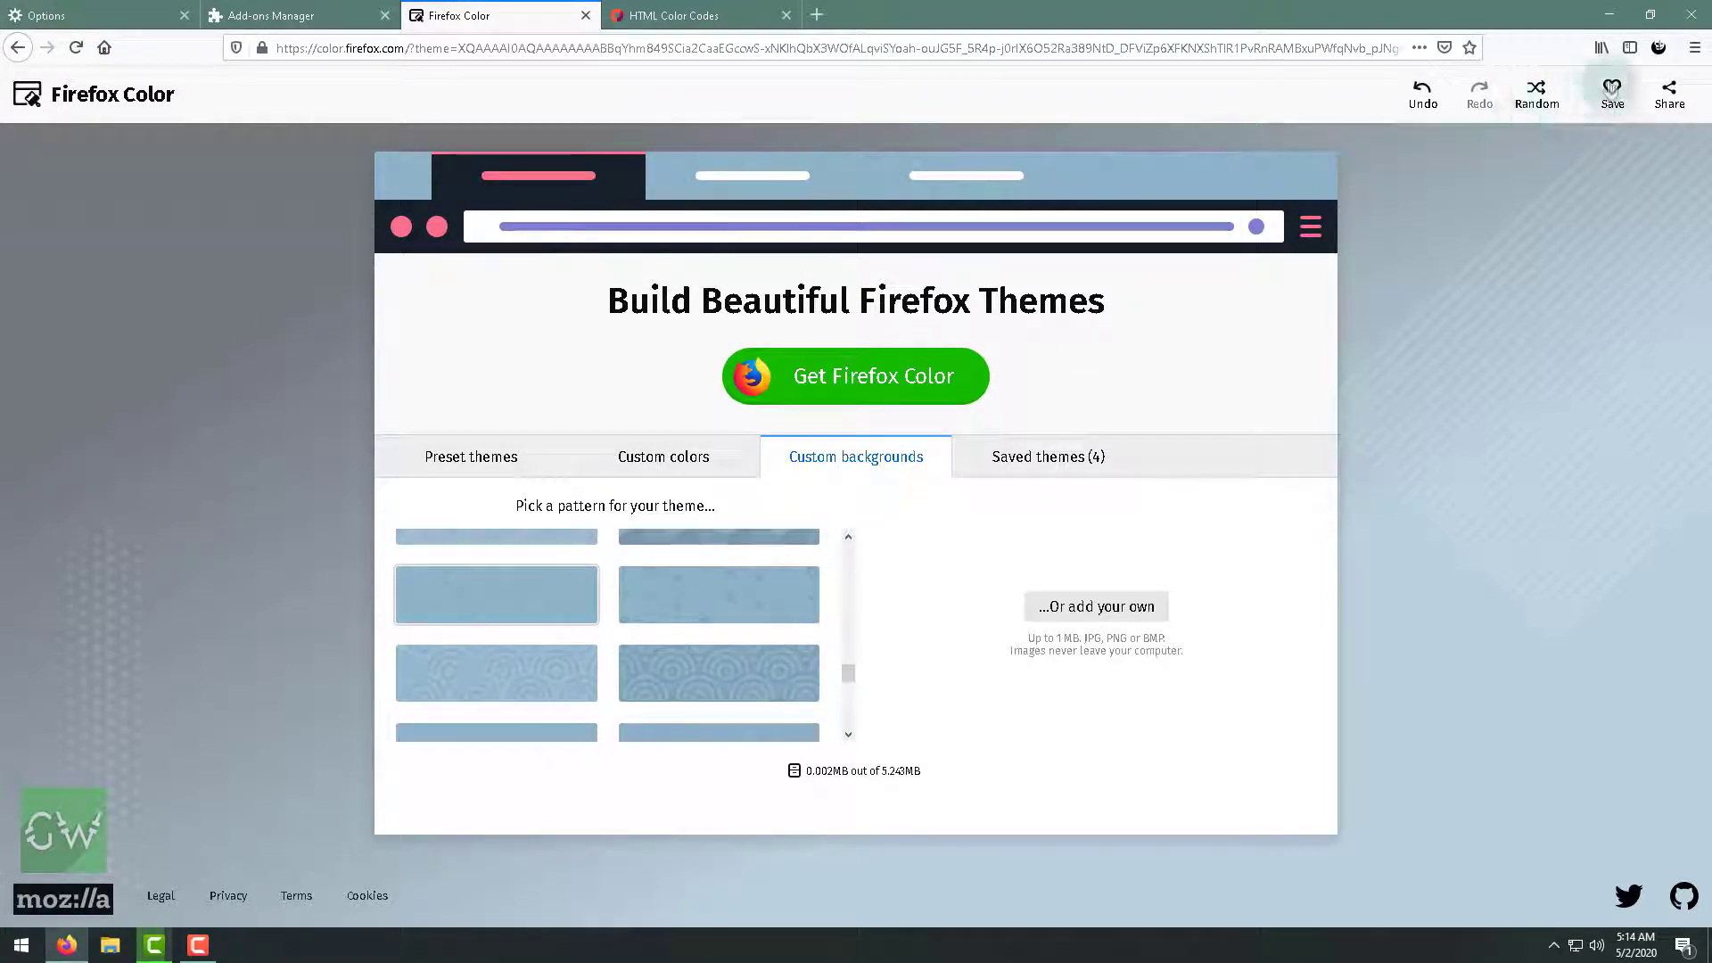
# - Save the theme, then preview the grey, teal, cyan and dark grey saved themes
pyautogui.click(1611, 89)
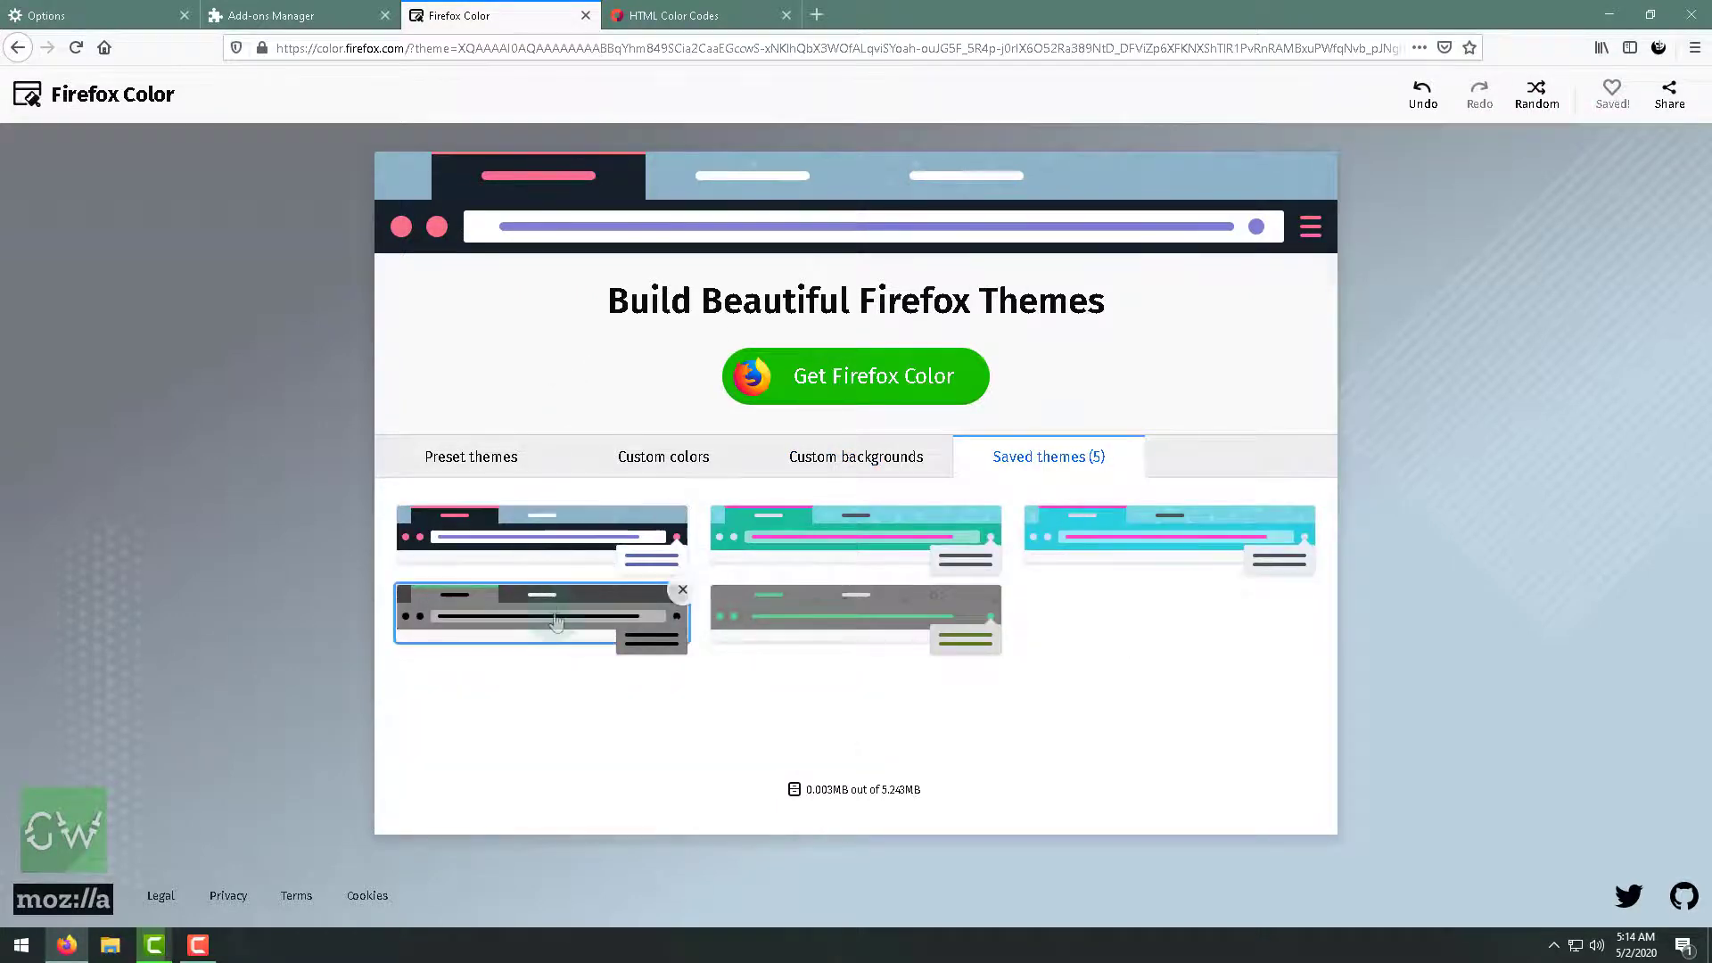
pyautogui.click(579, 588)
pyautogui.click(896, 575)
pyautogui.click(1168, 535)
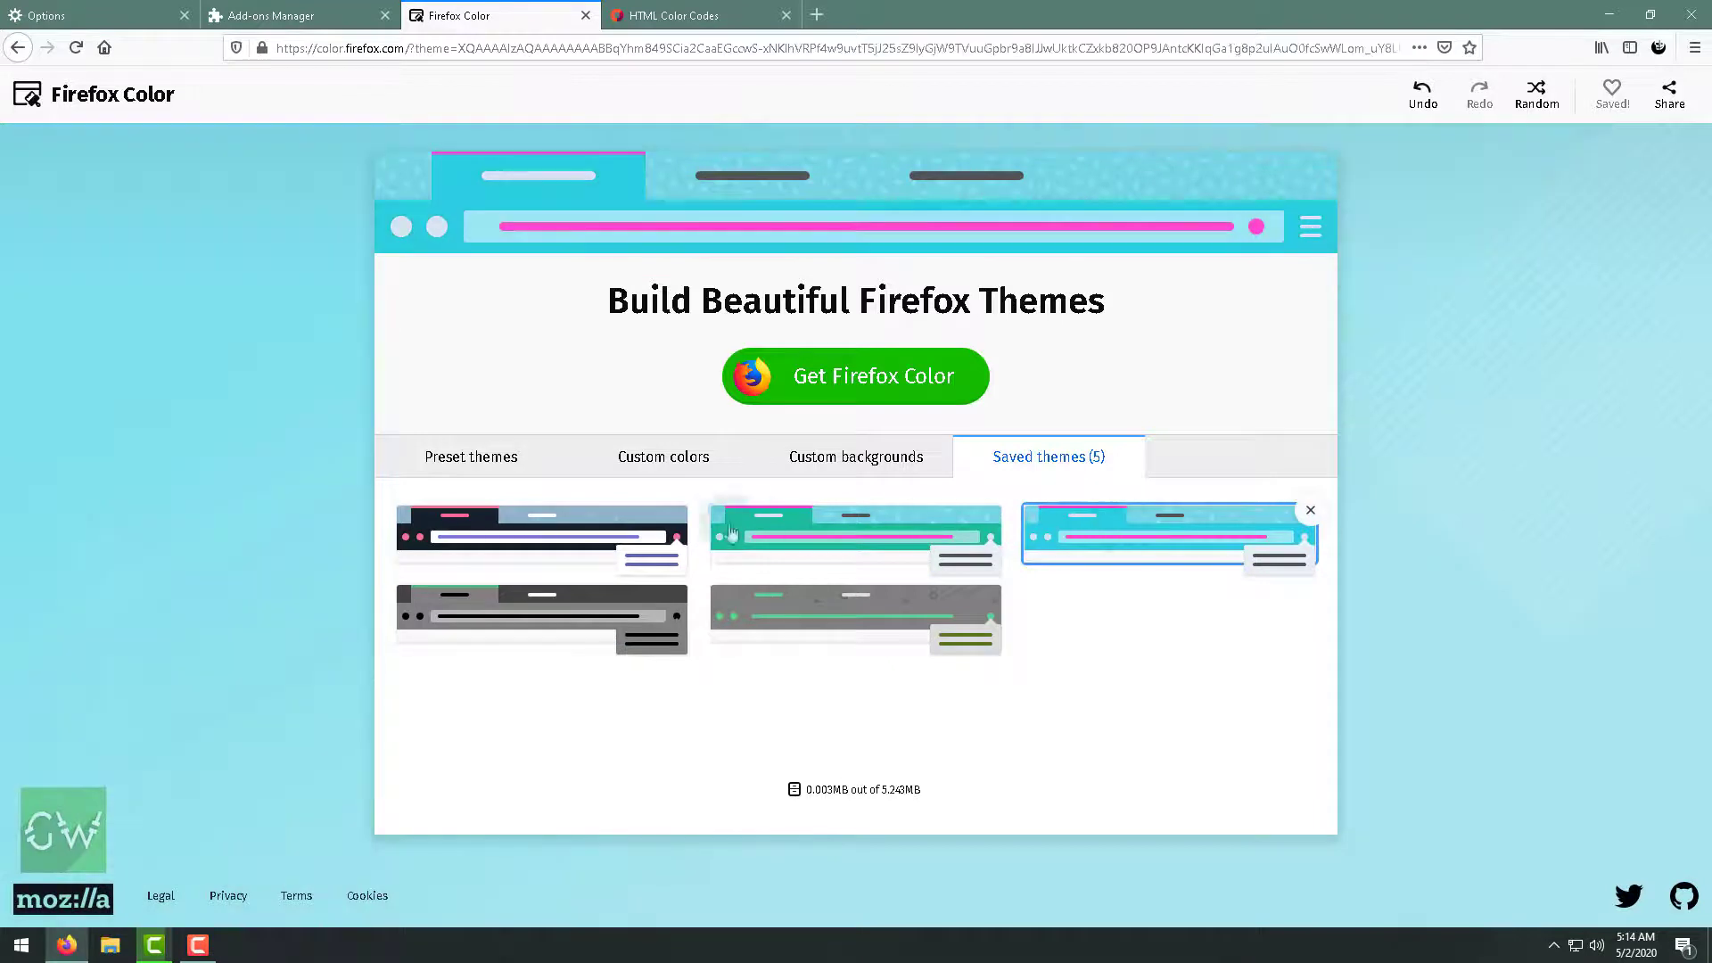
pyautogui.click(873, 615)
pyautogui.click(644, 623)
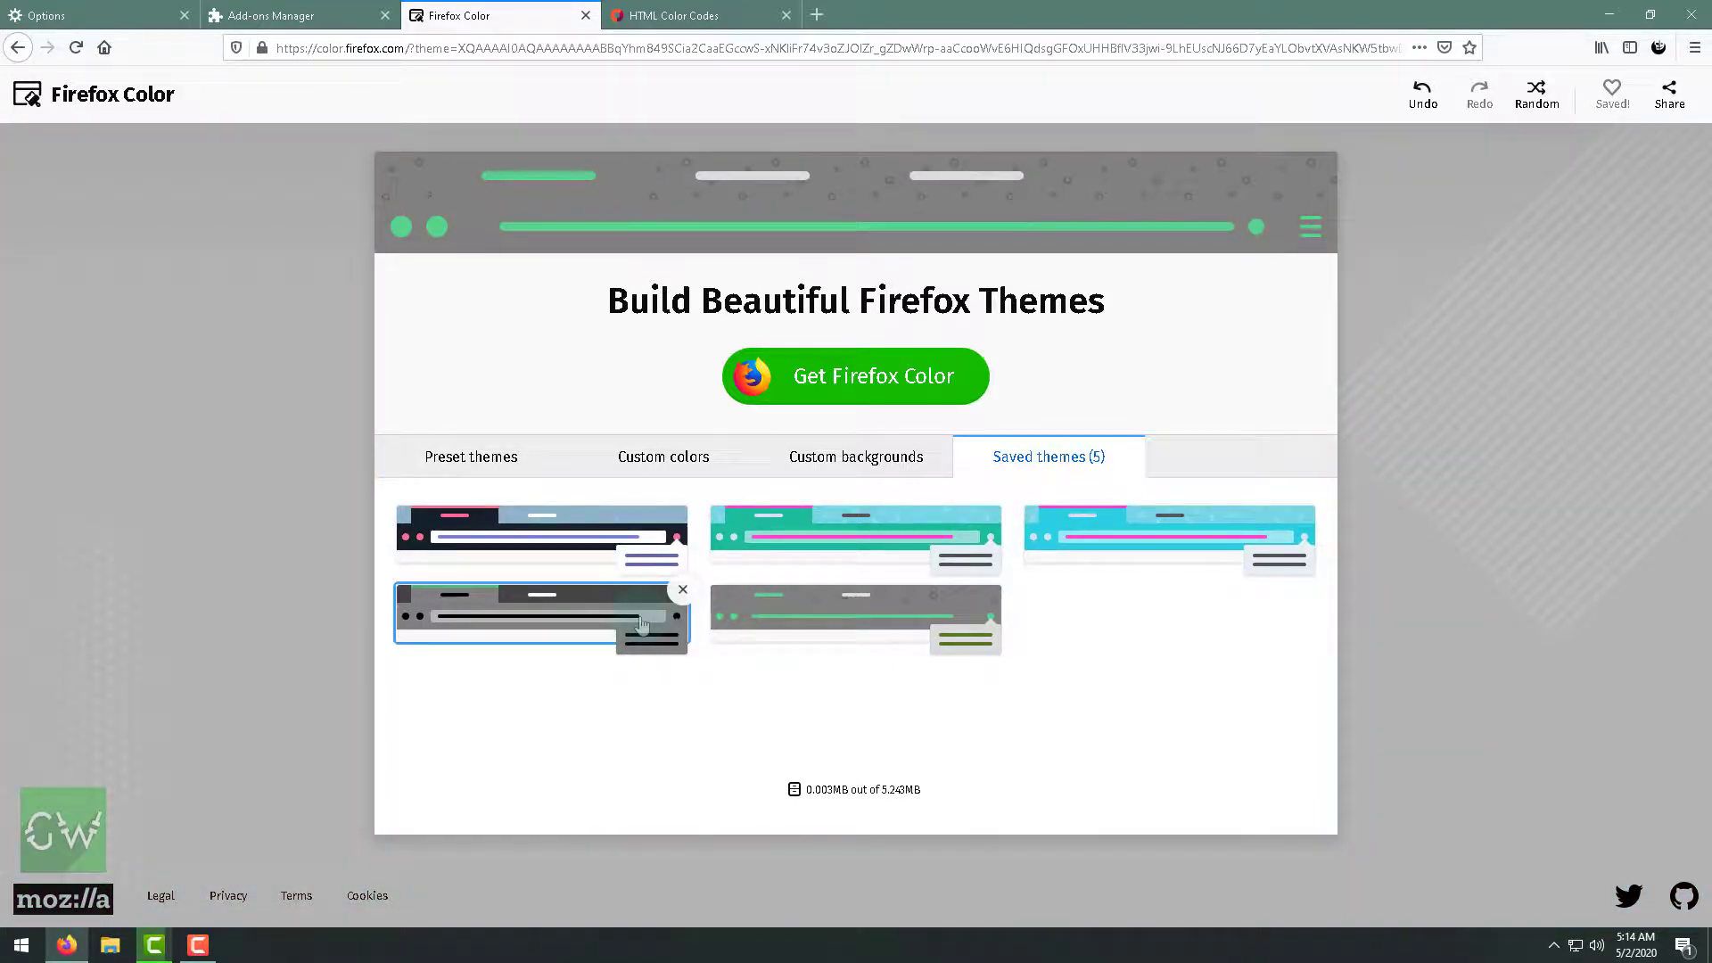
# - Install the Firefox Color extension from its Firefox Add-ons page
pyautogui.click(853, 378)
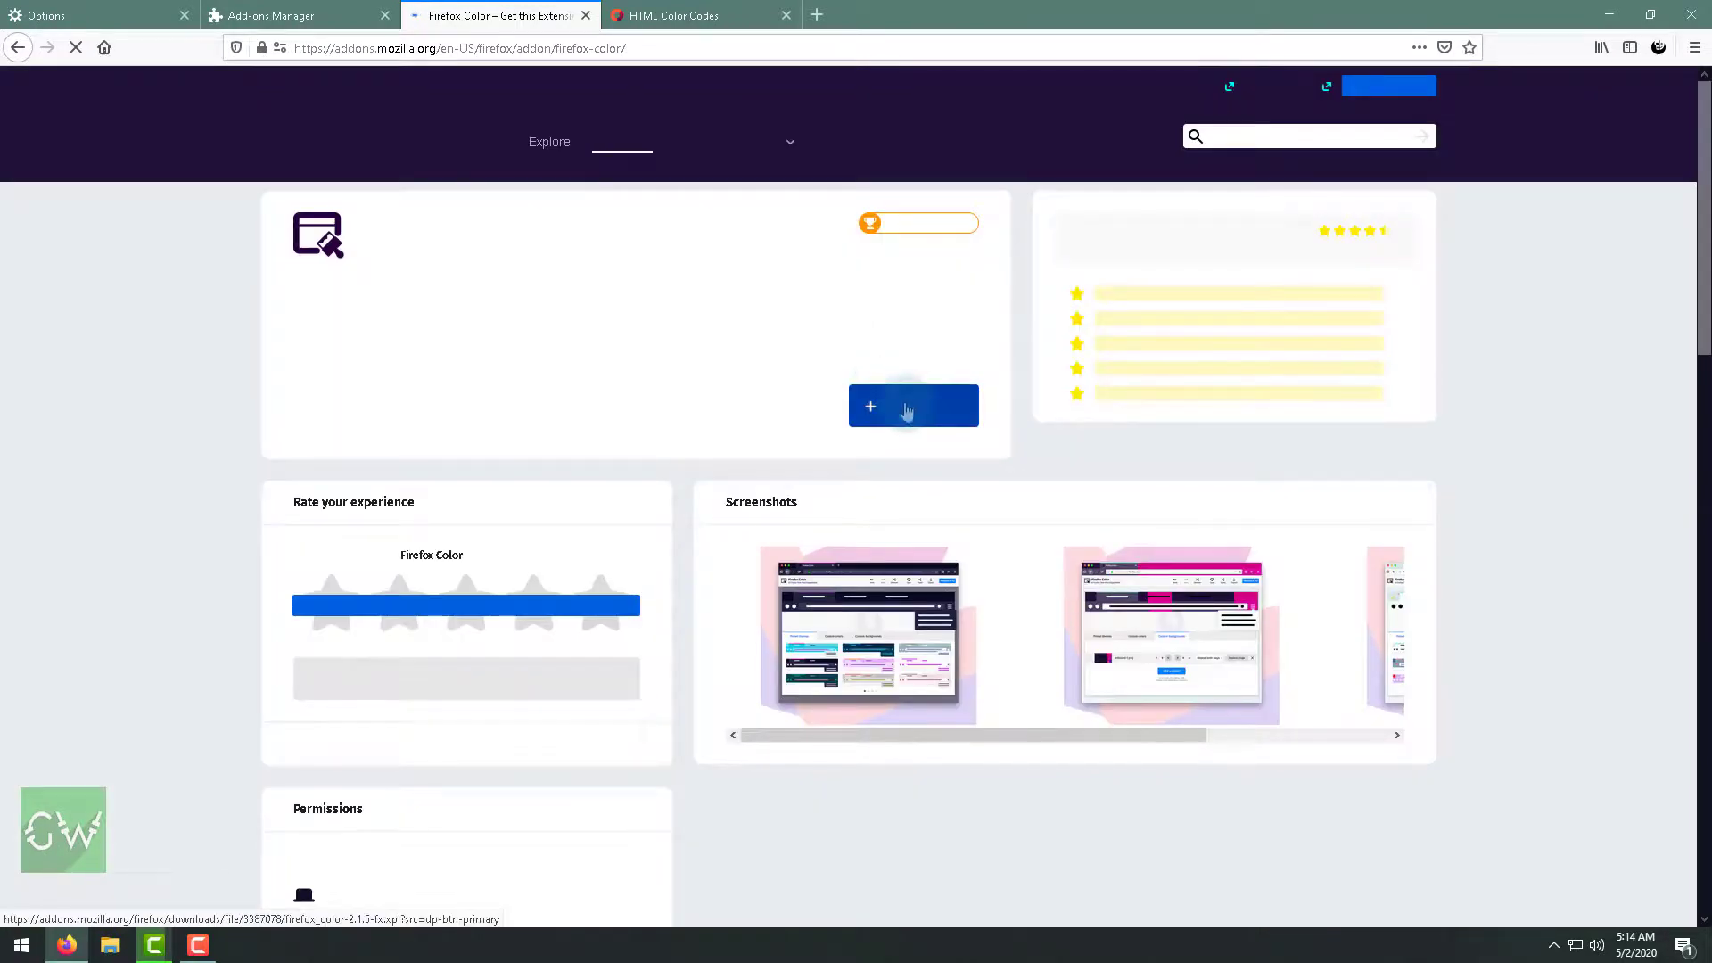
pyautogui.click(910, 411)
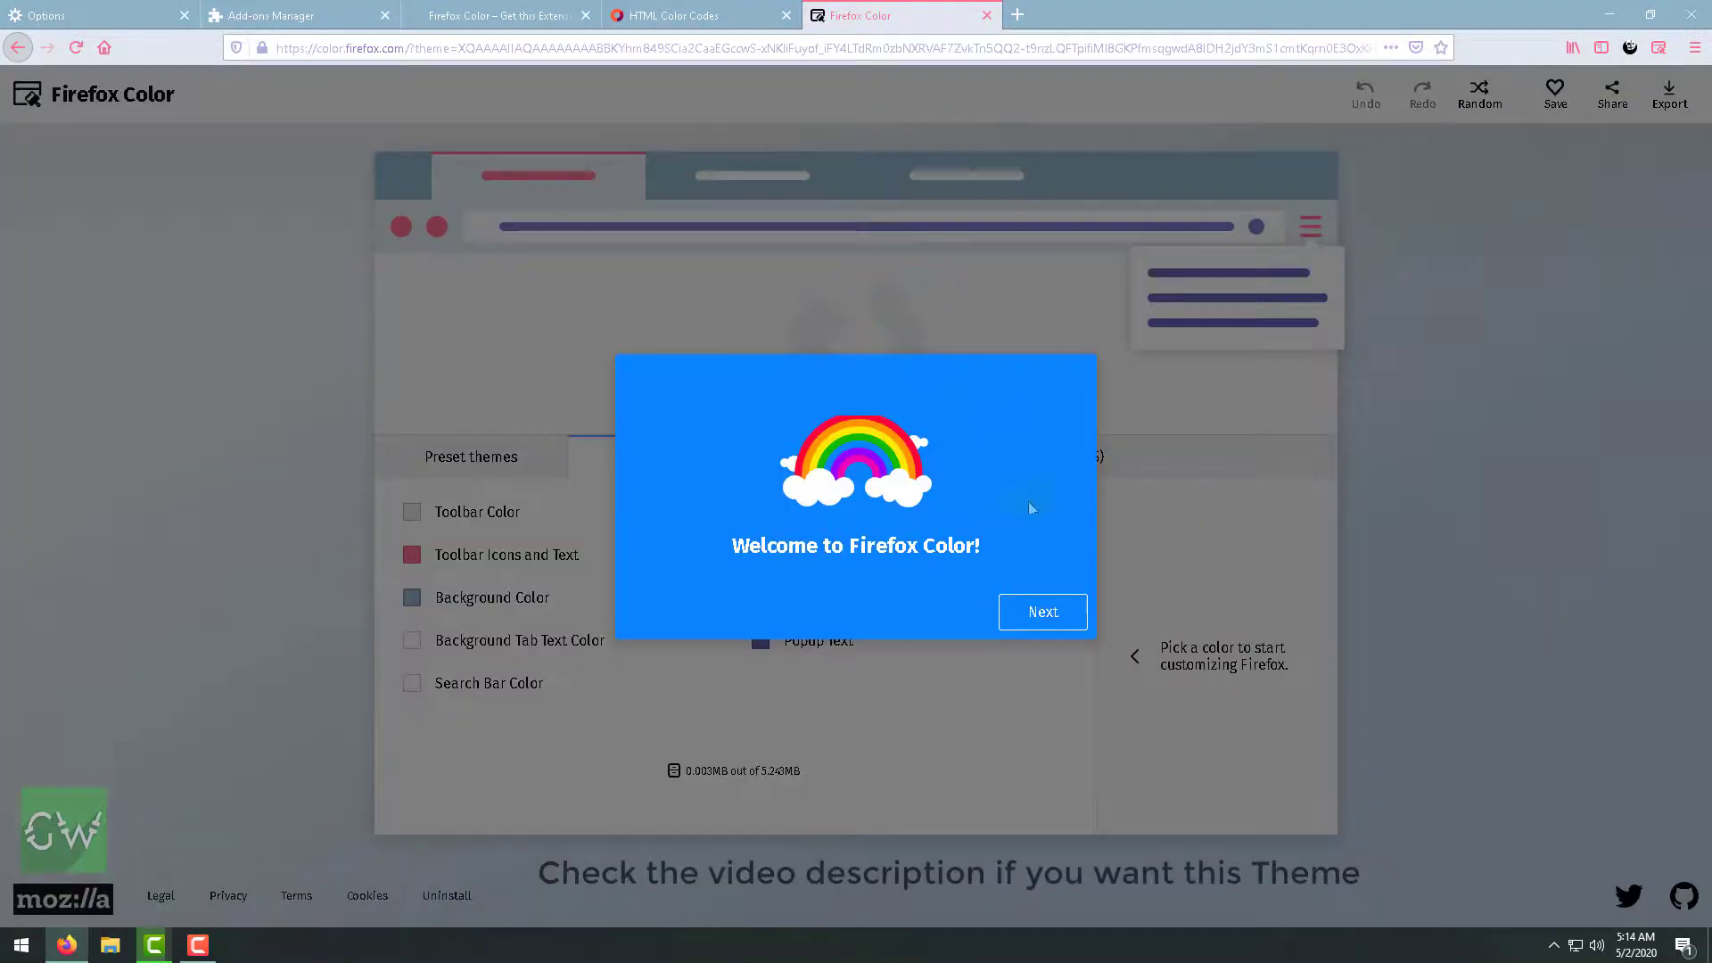
# - Step through and close the five-slide welcome tour, then display the saved themes
pyautogui.click(1043, 613)
pyautogui.click(1043, 613)
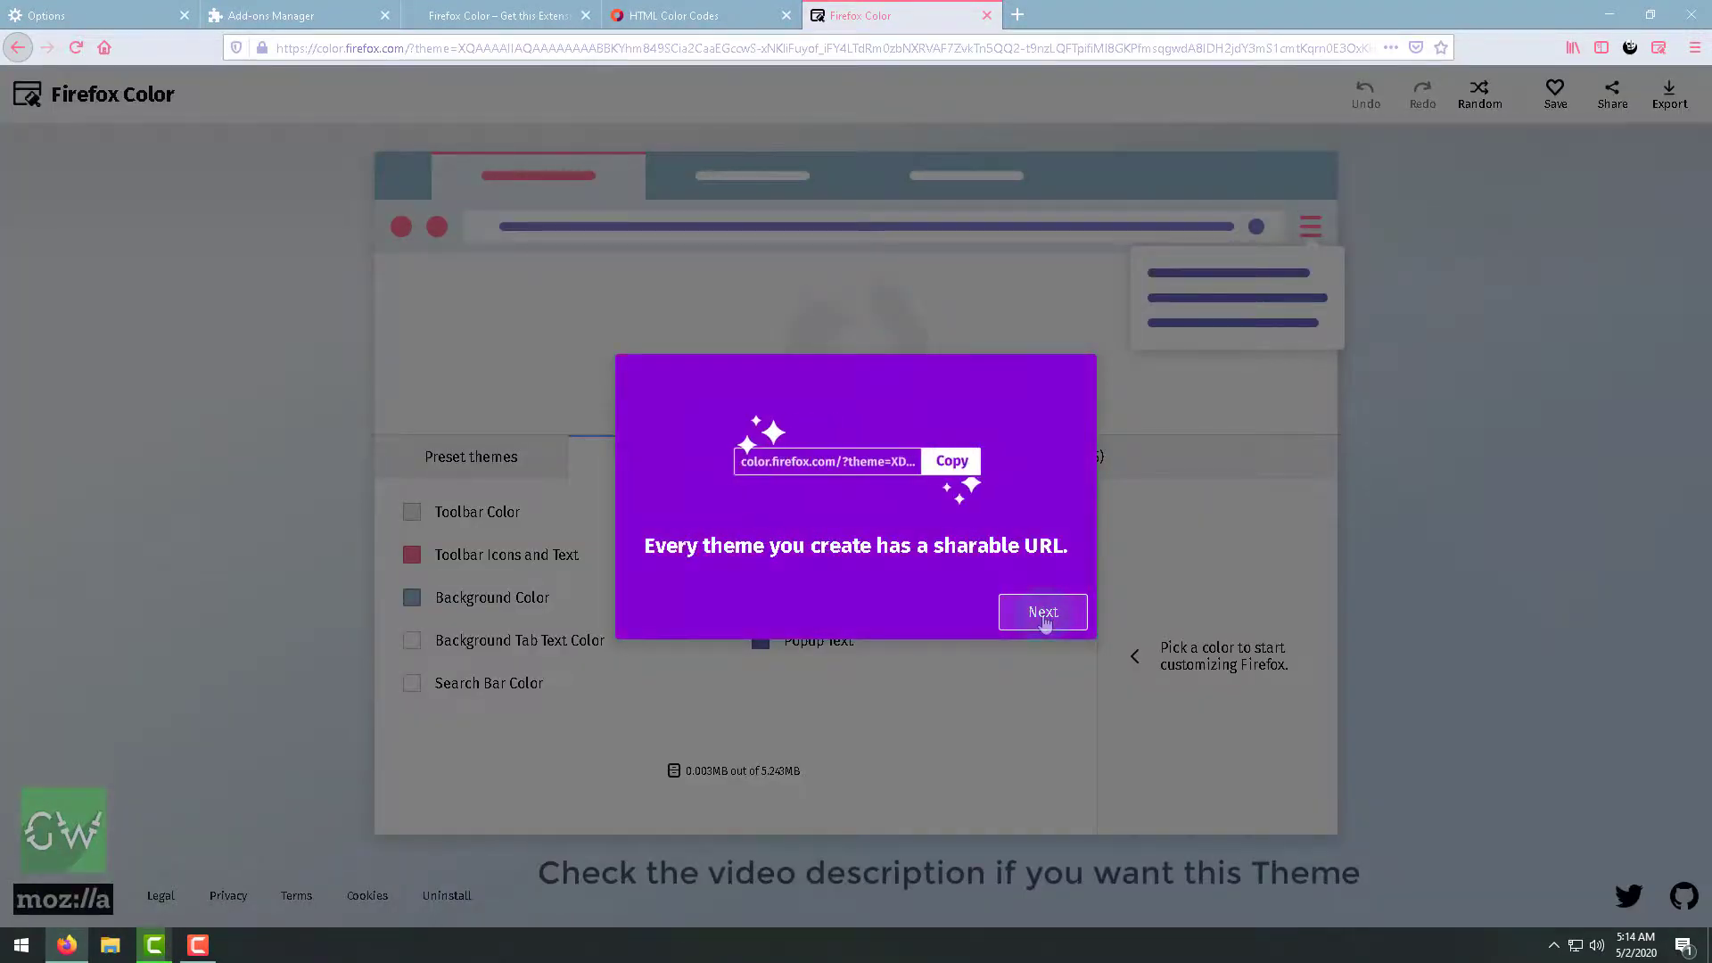
pyautogui.click(1043, 614)
pyautogui.click(1044, 613)
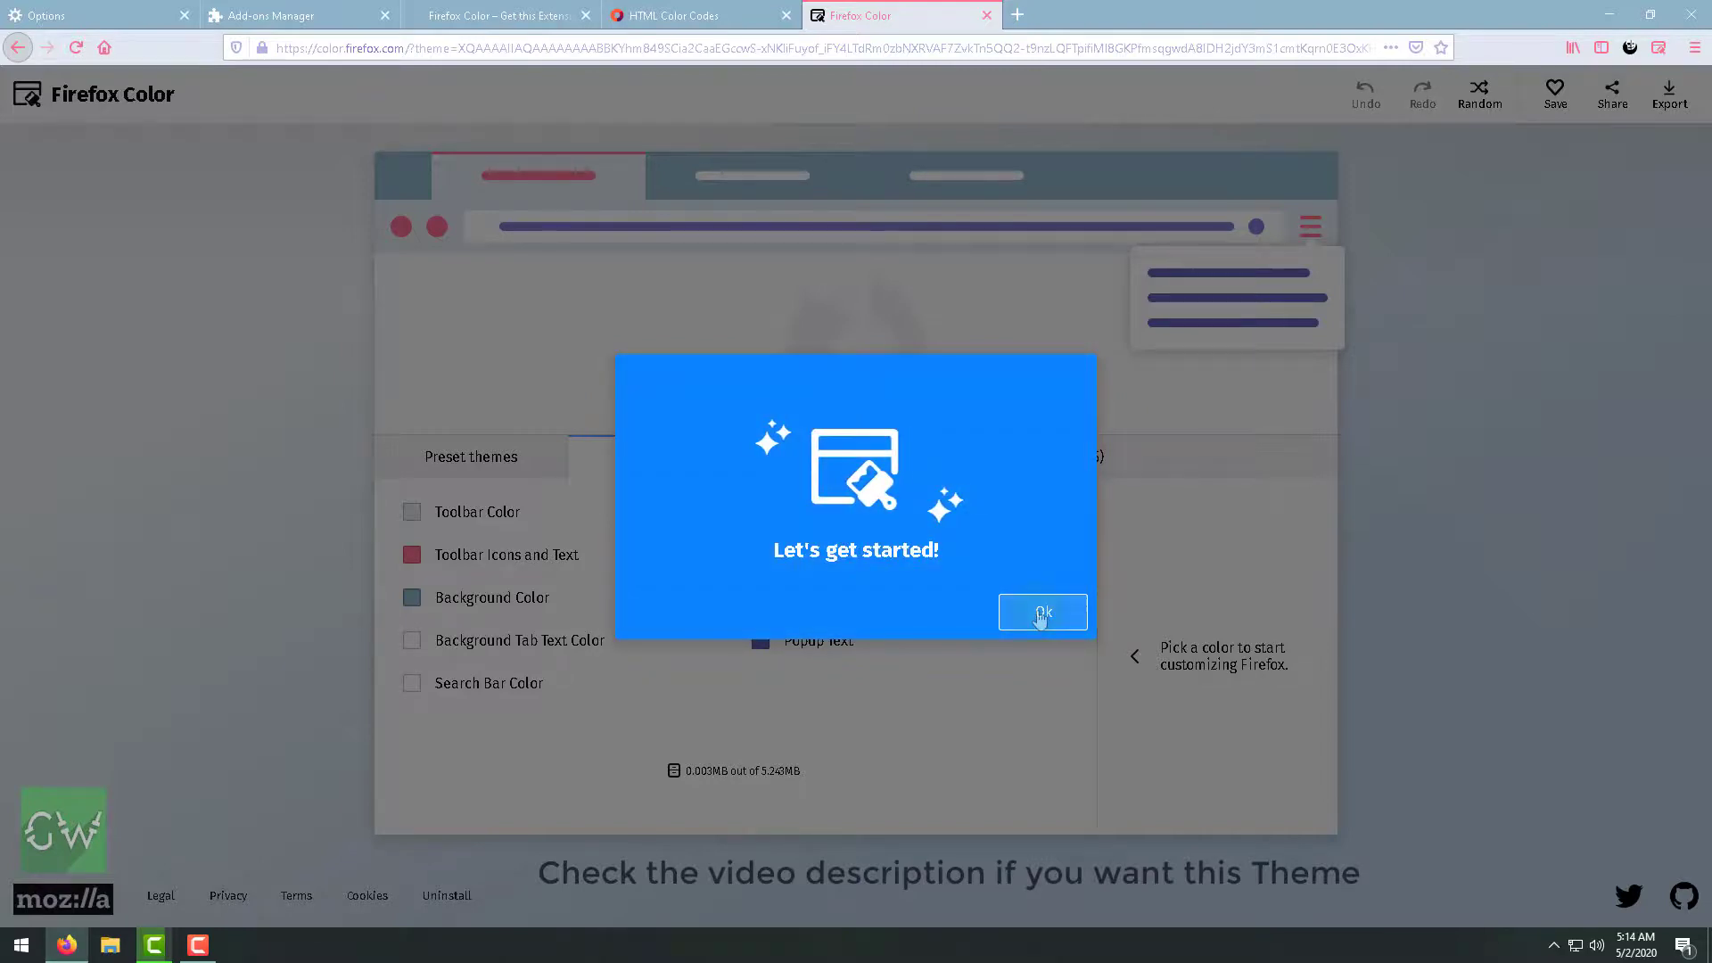
pyautogui.click(1043, 614)
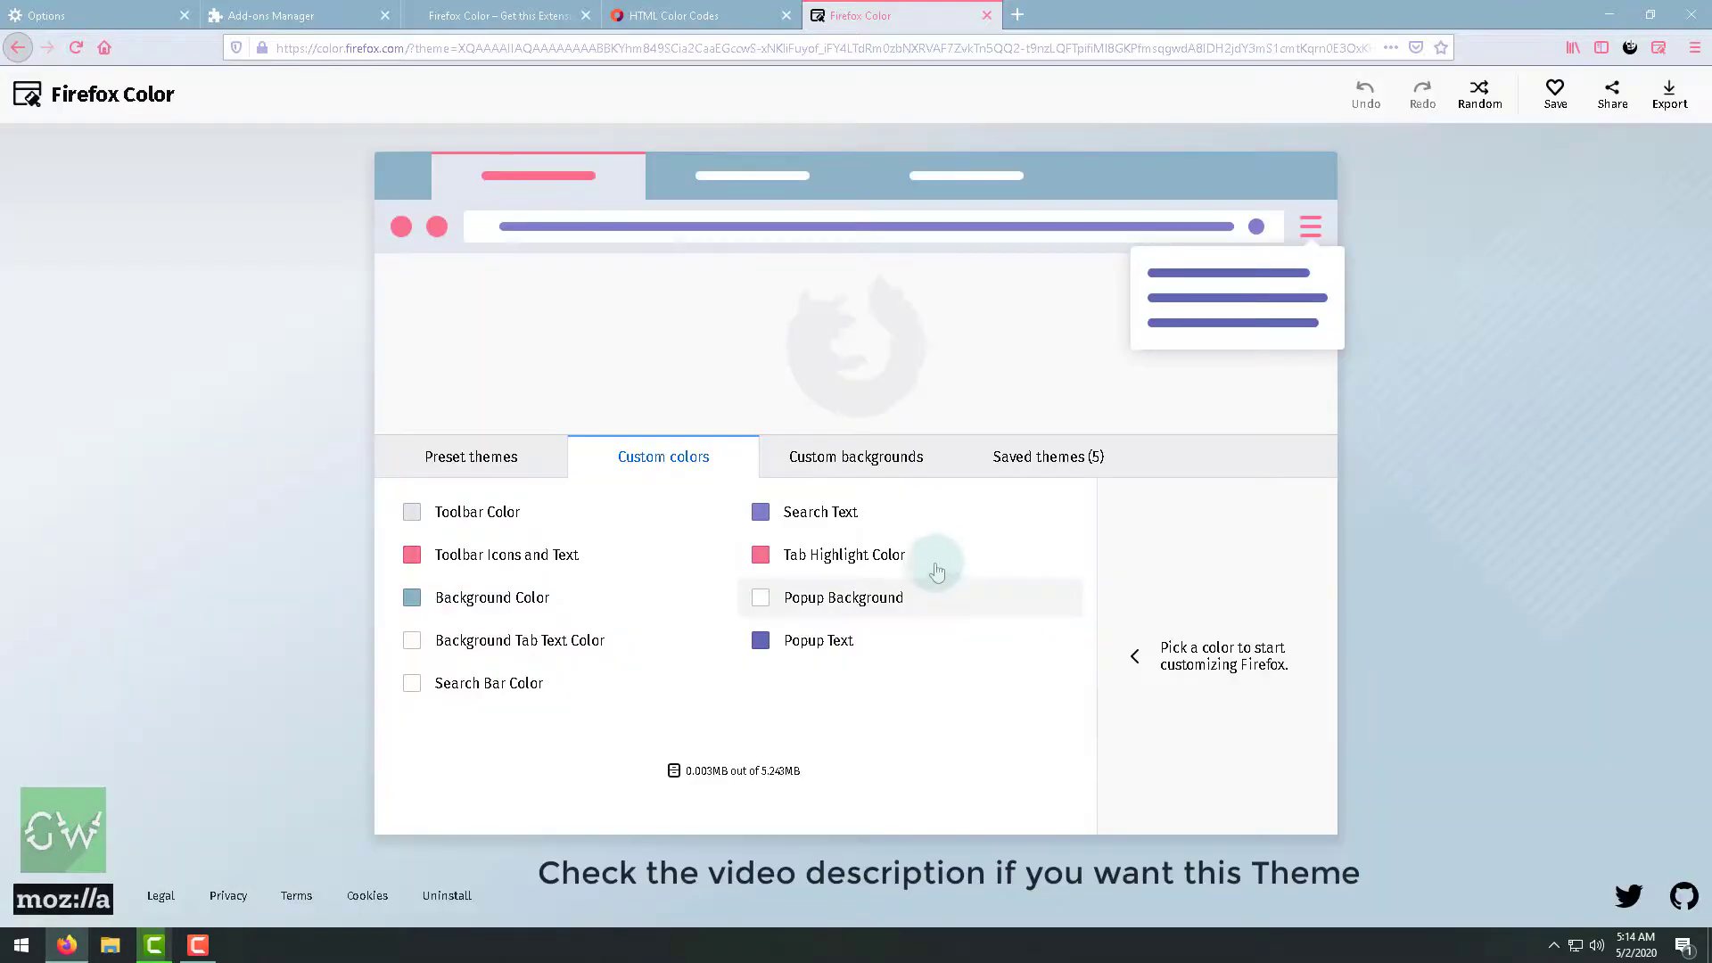
pyautogui.click(1005, 459)
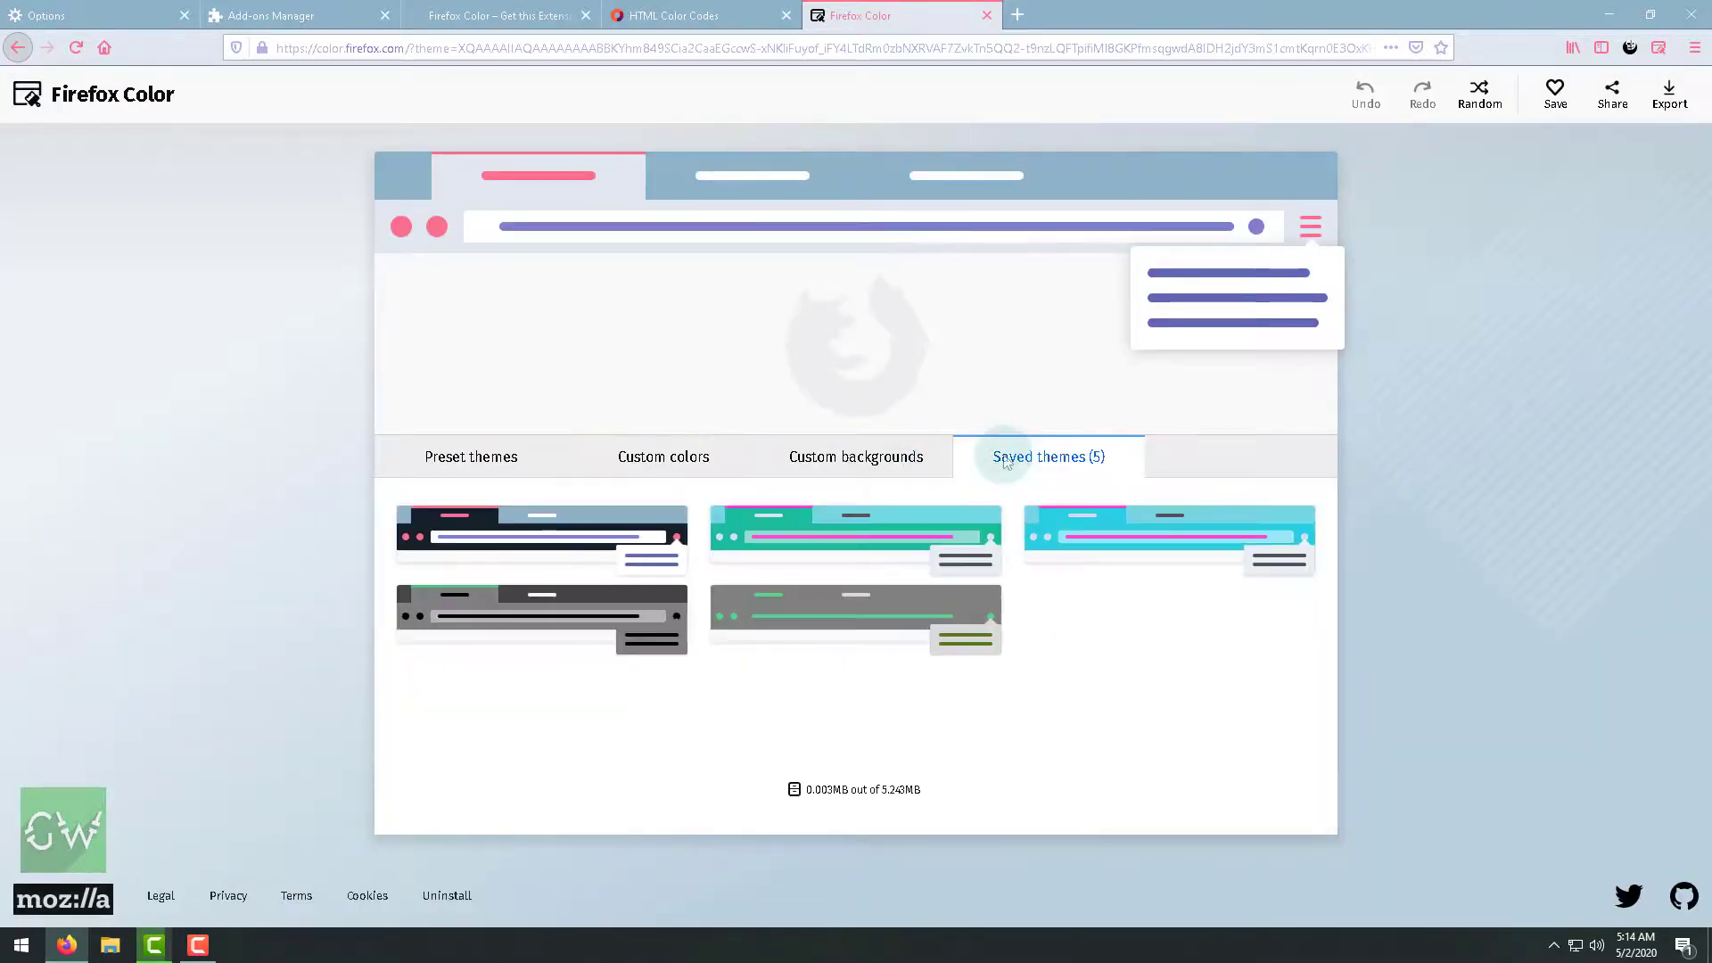
# - Apply the dark grey saved theme from Saved themes to Firefox
pyautogui.click(560, 624)
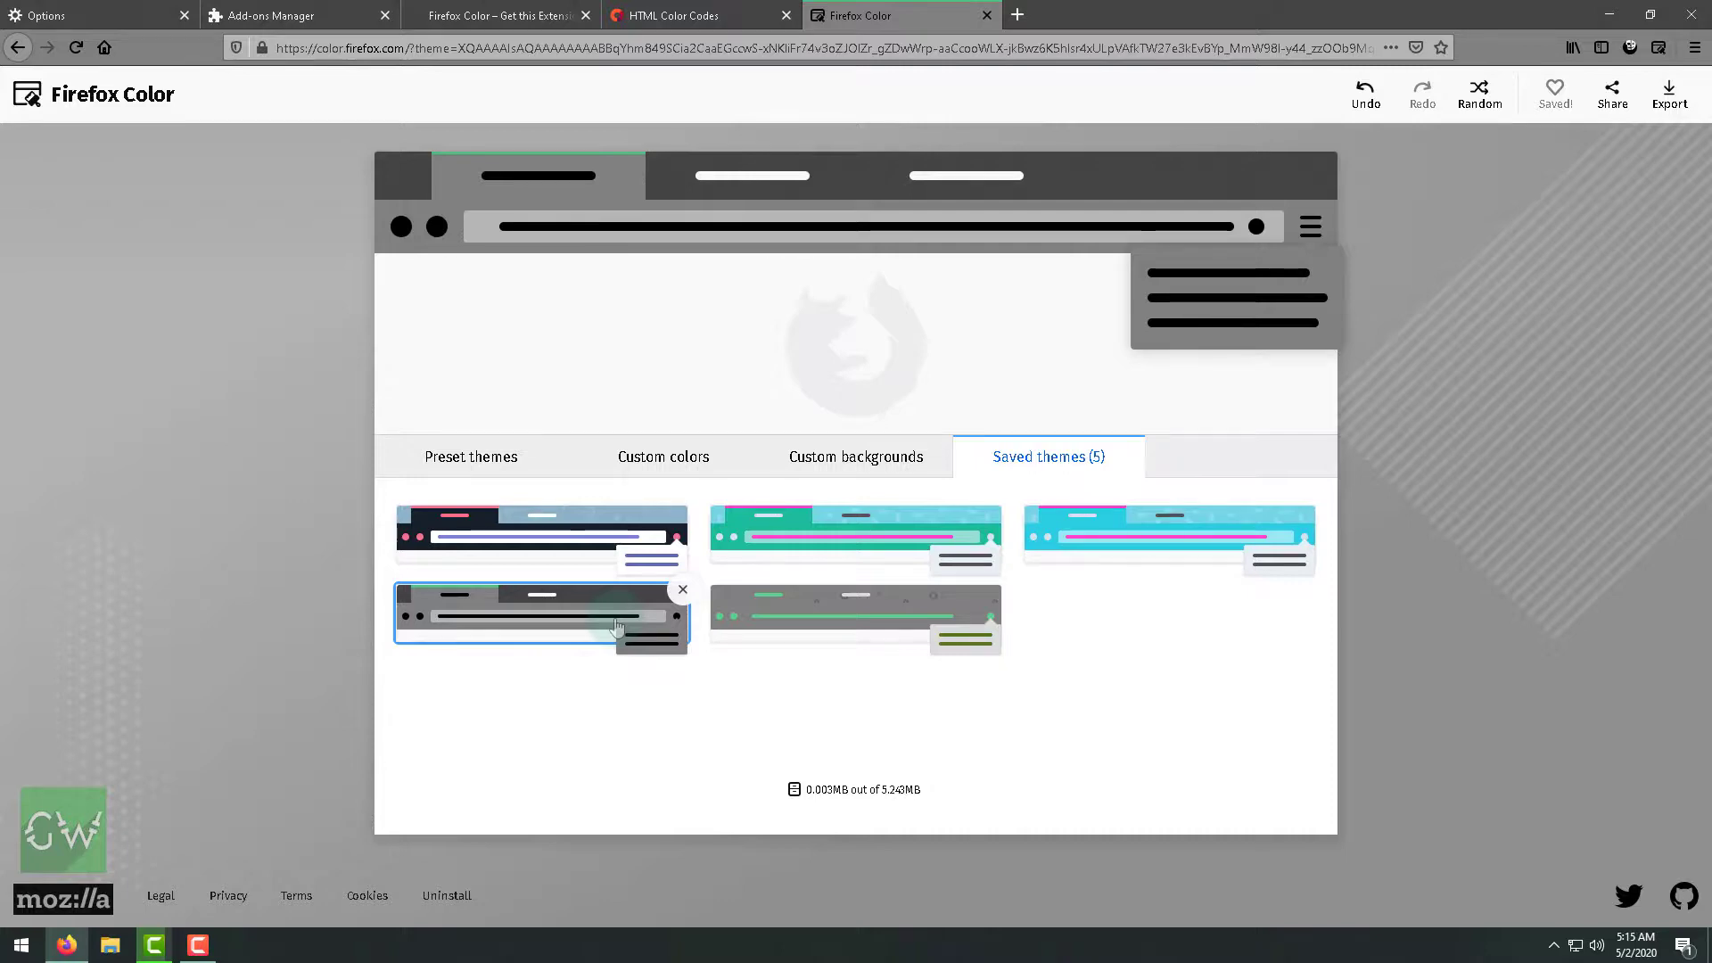
# - Open a new grey-themed tab and type the test search 'dsadasdadas' in the address bar
pyautogui.click(1029, 12)
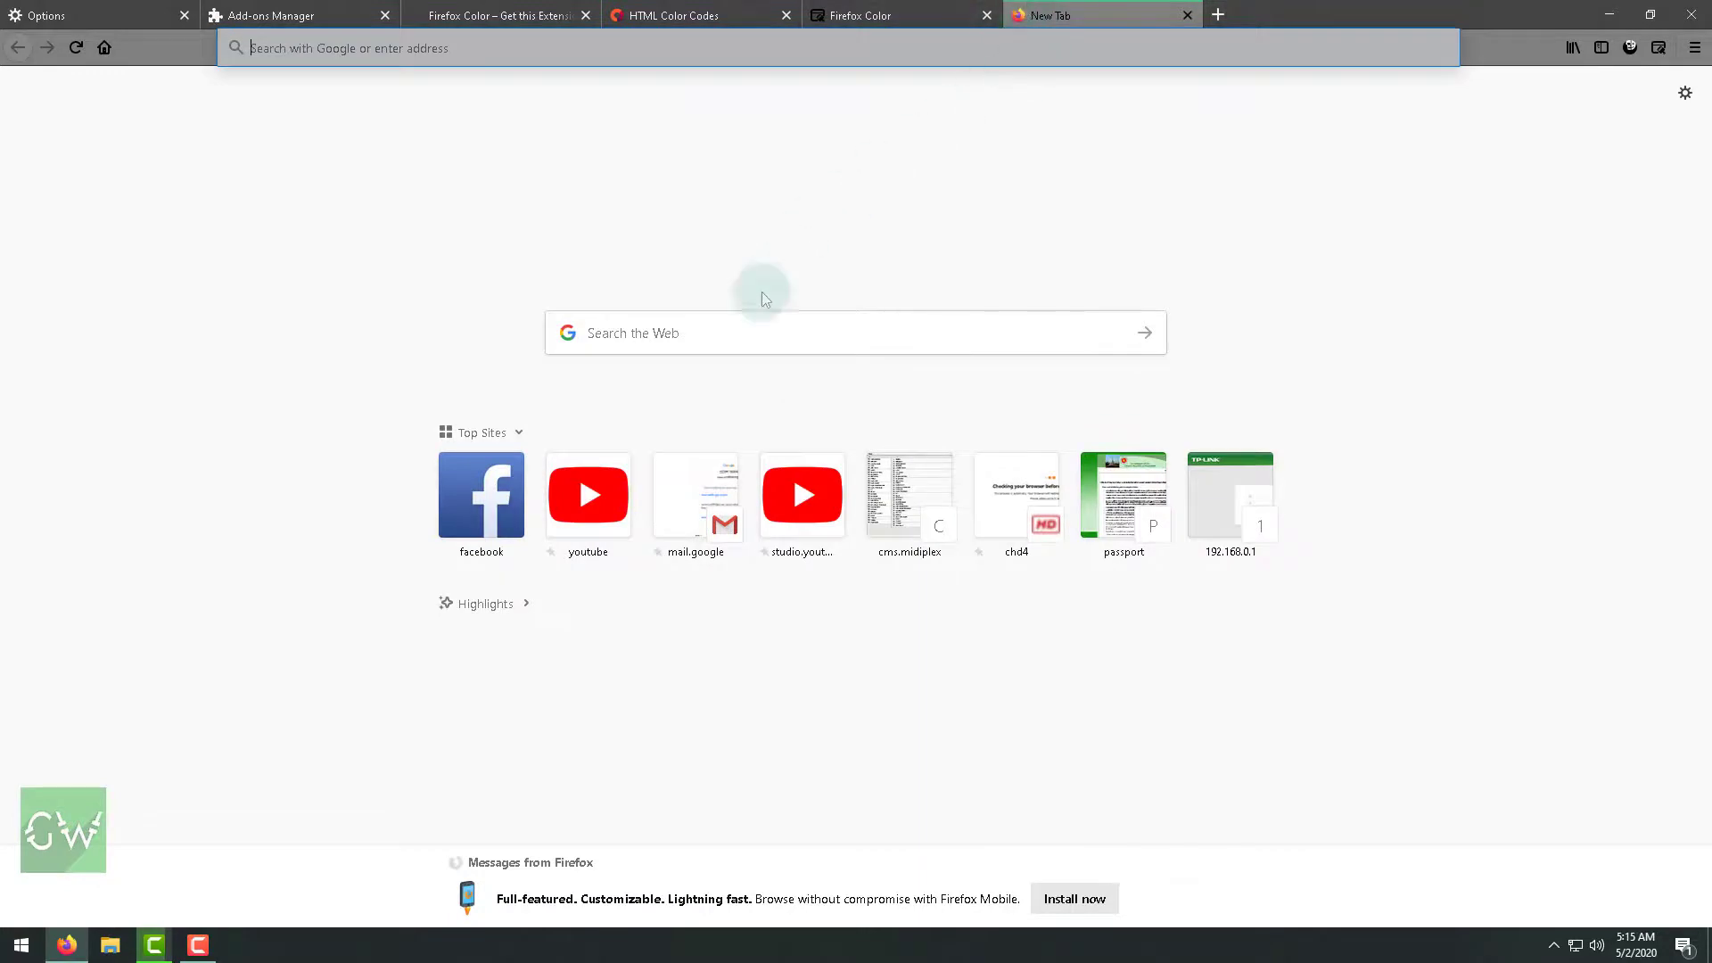
pyautogui.click(749, 318)
pyautogui.click(321, 48)
pyautogui.write('dsadasda')
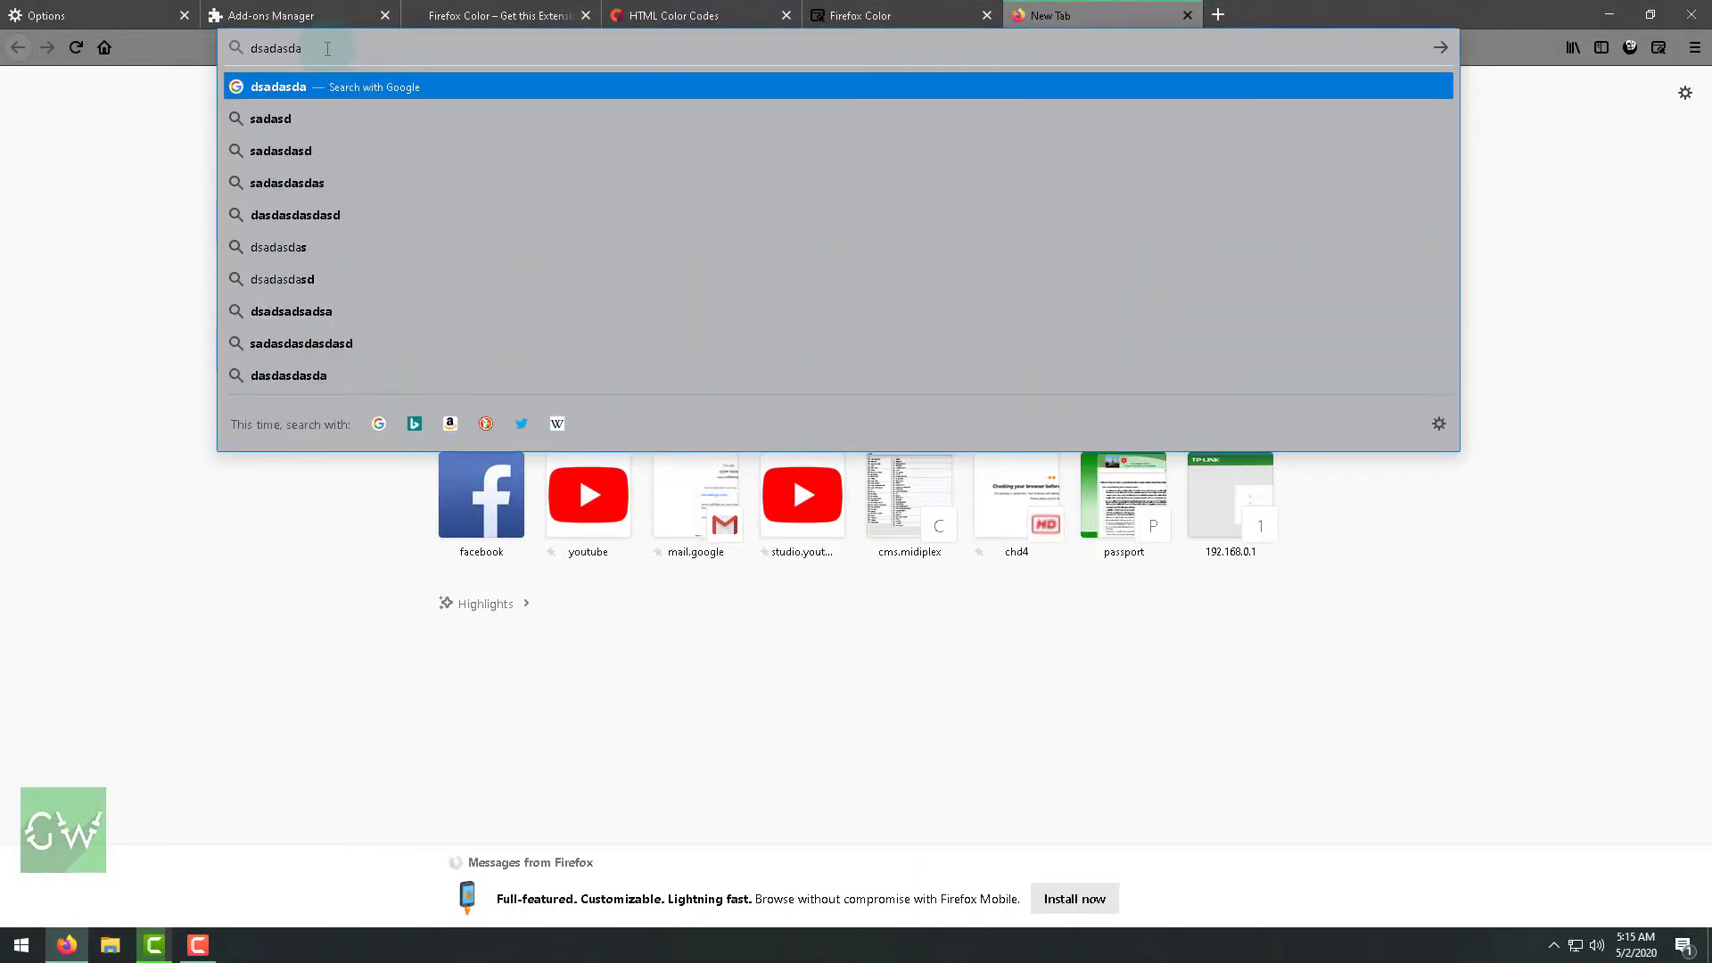
pyautogui.write('dascx')
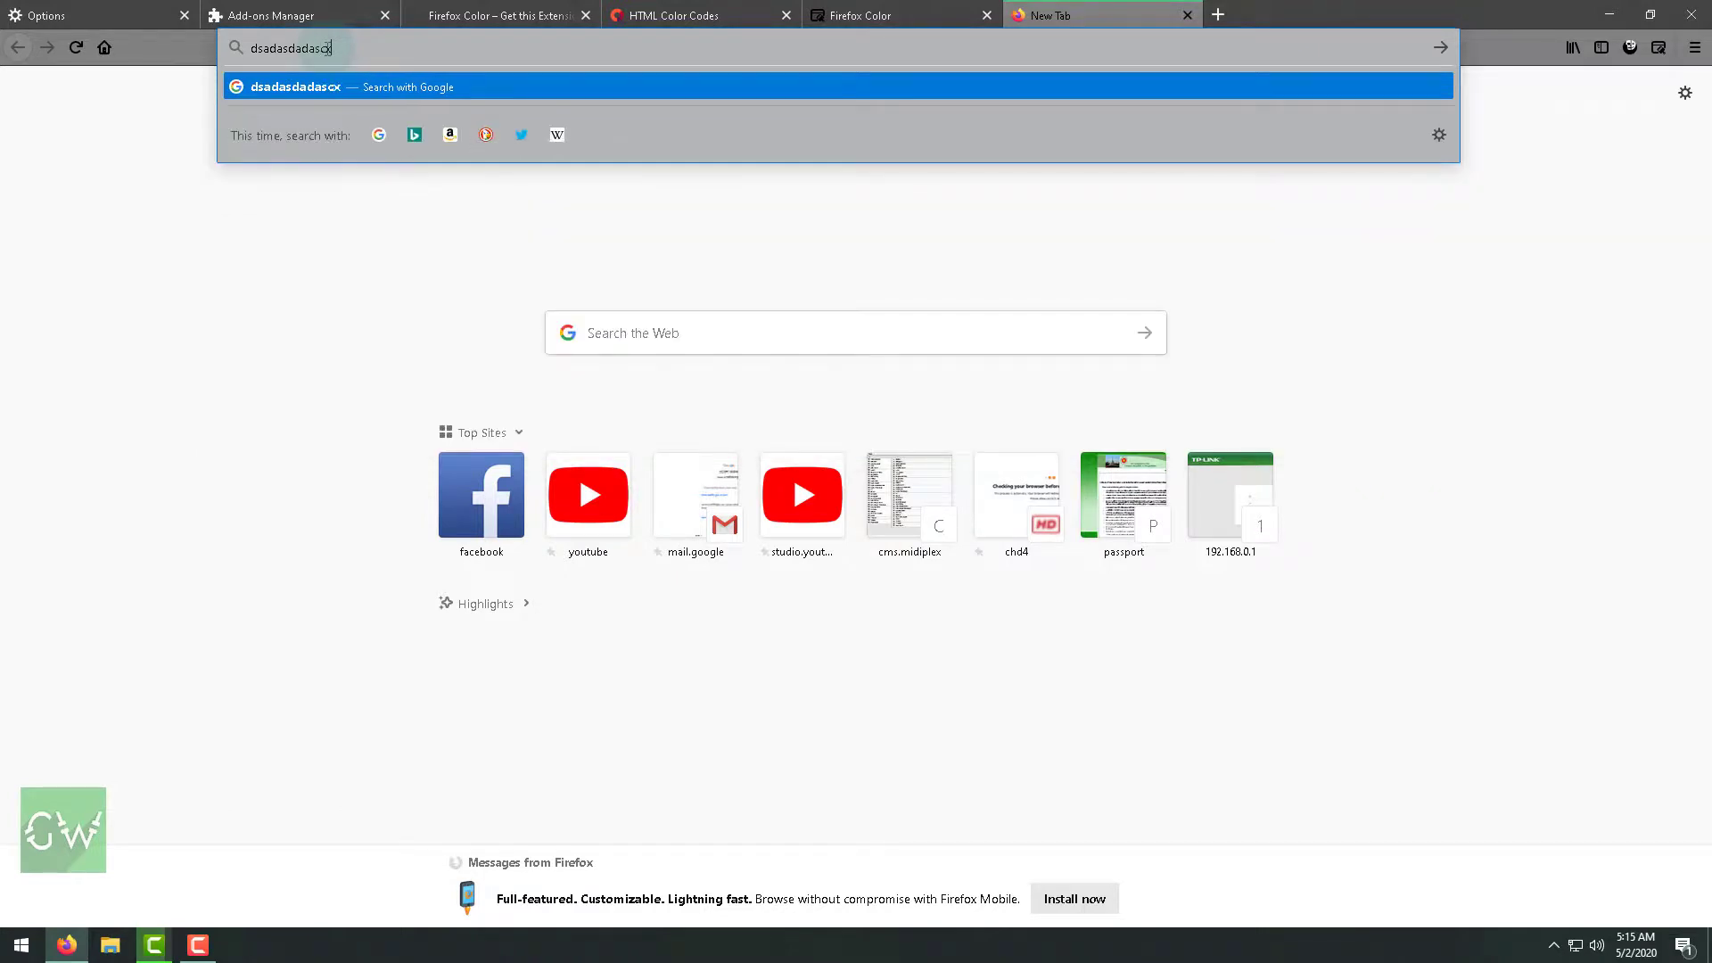